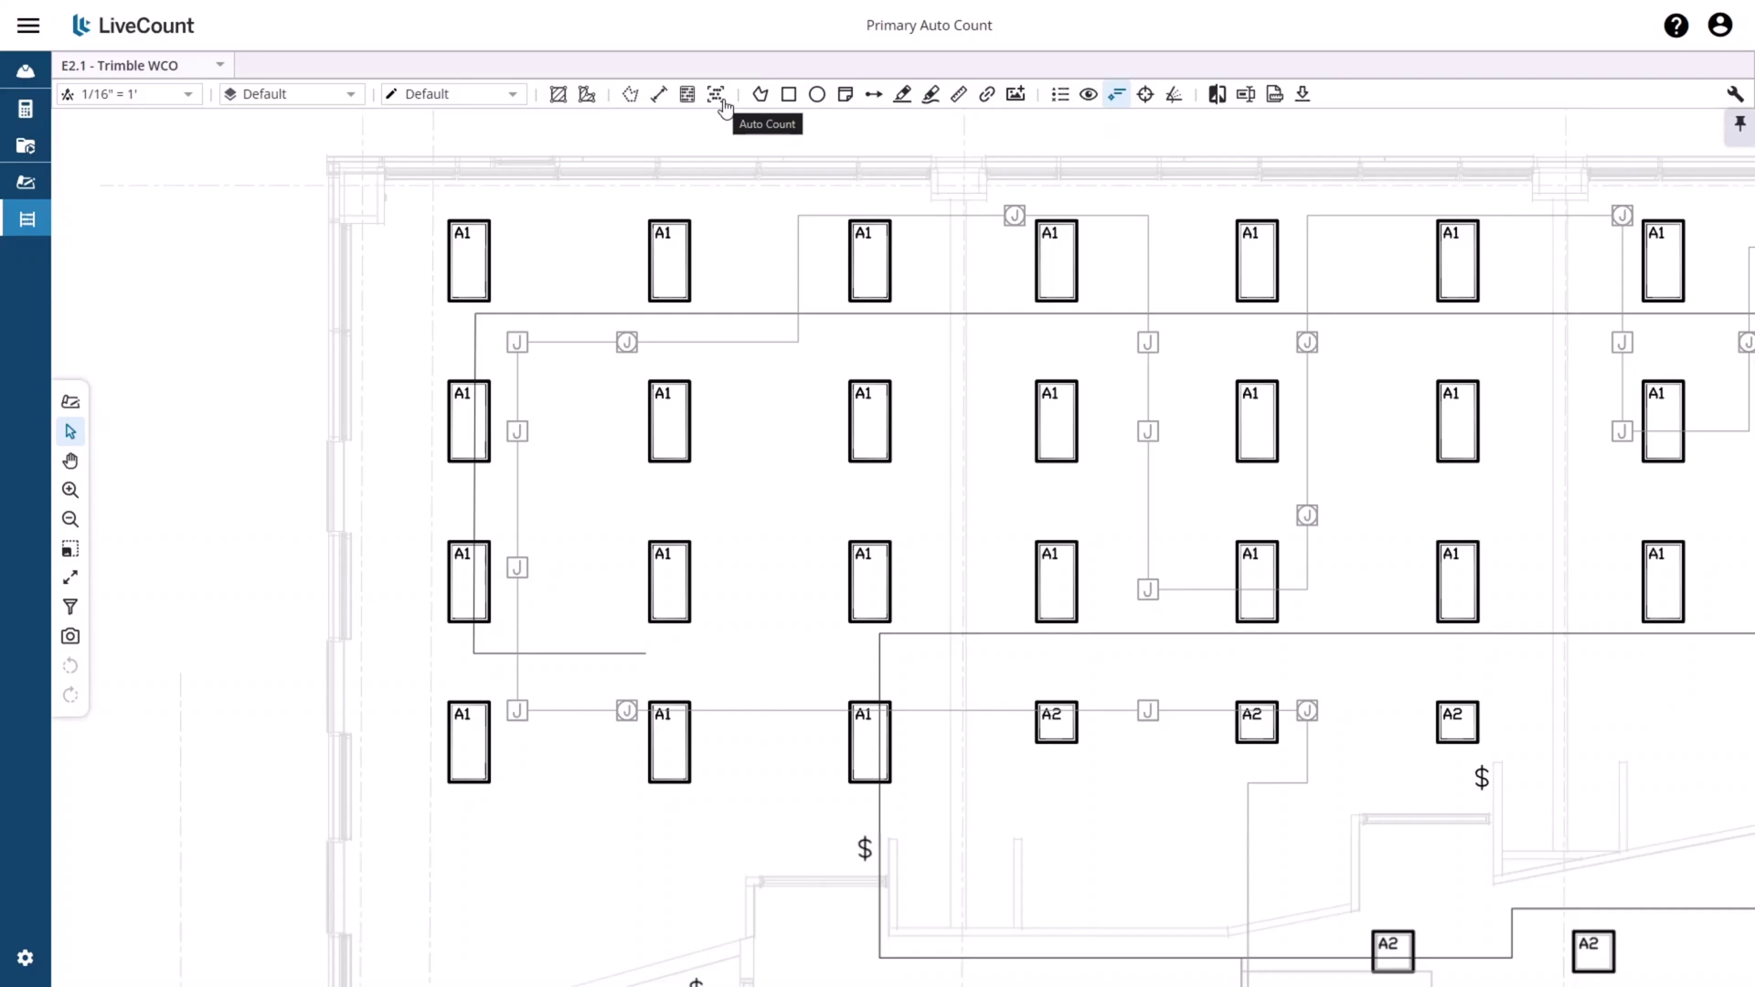
# Start a new Auto Count search and capture an A1 fixture symbol as the sample
pyautogui.click(718, 97)
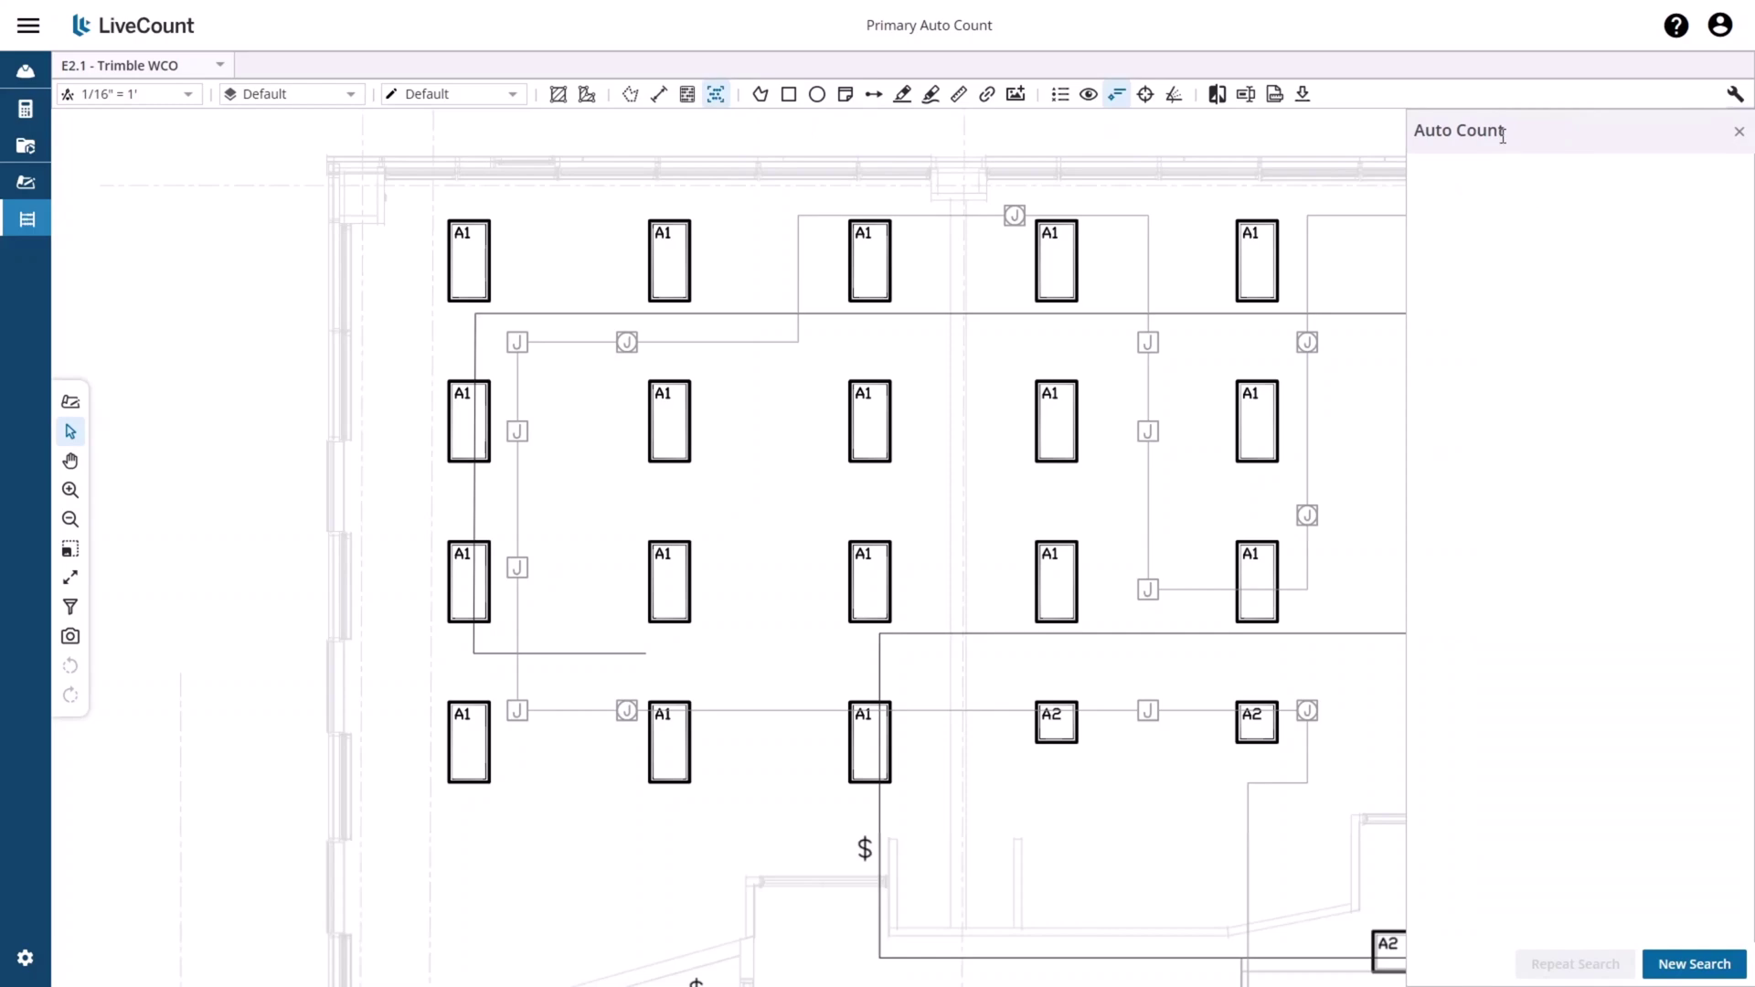
pyautogui.click(1689, 965)
pyautogui.scroll(2, 444, 227)
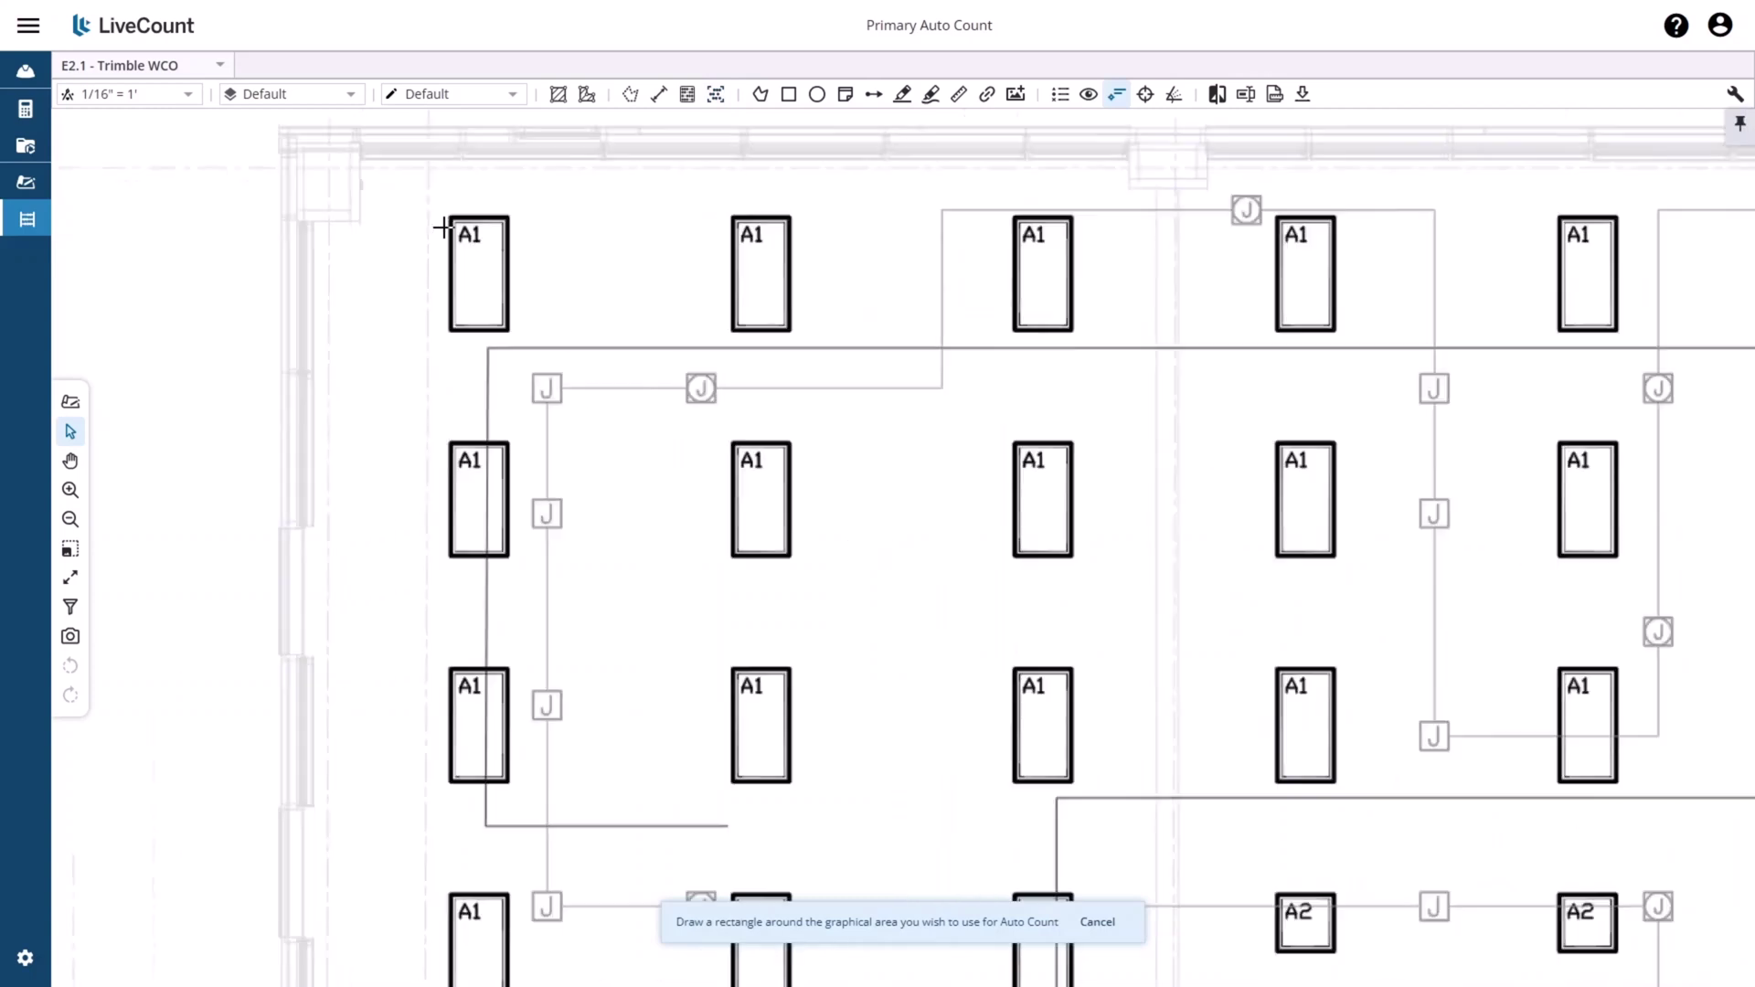
pyautogui.scroll(3, 444, 227)
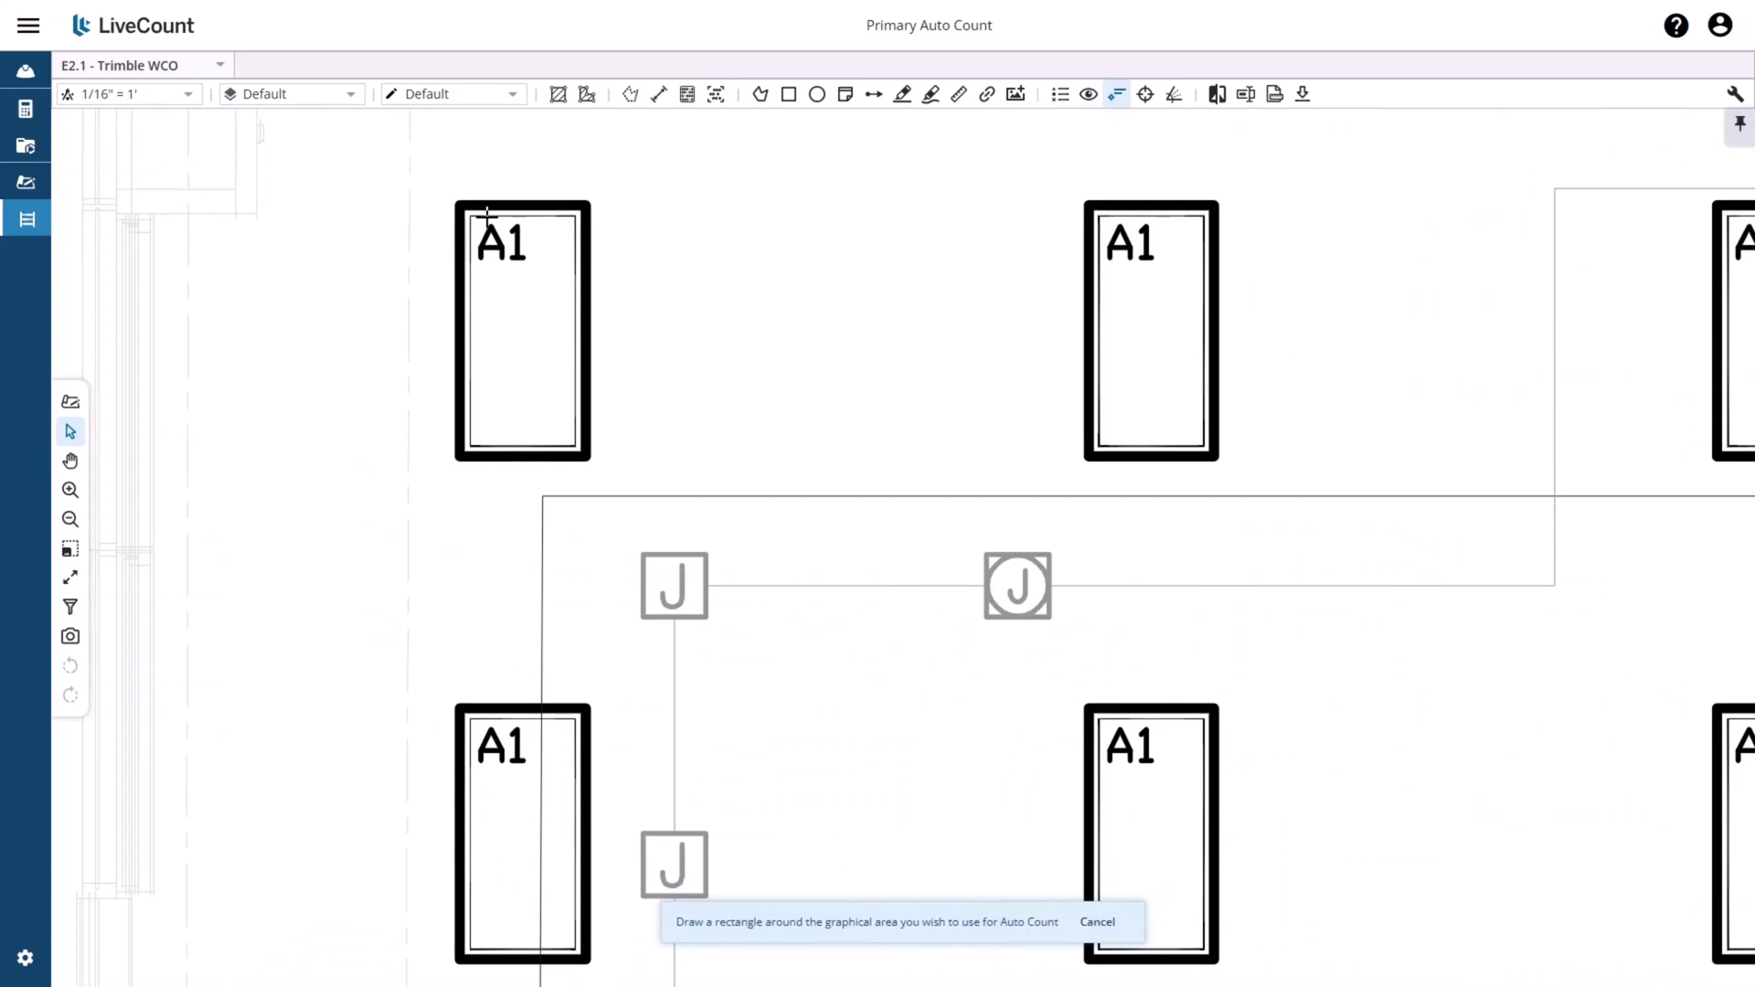
pyautogui.moveTo(470, 213); pyautogui.dragTo(539, 270)
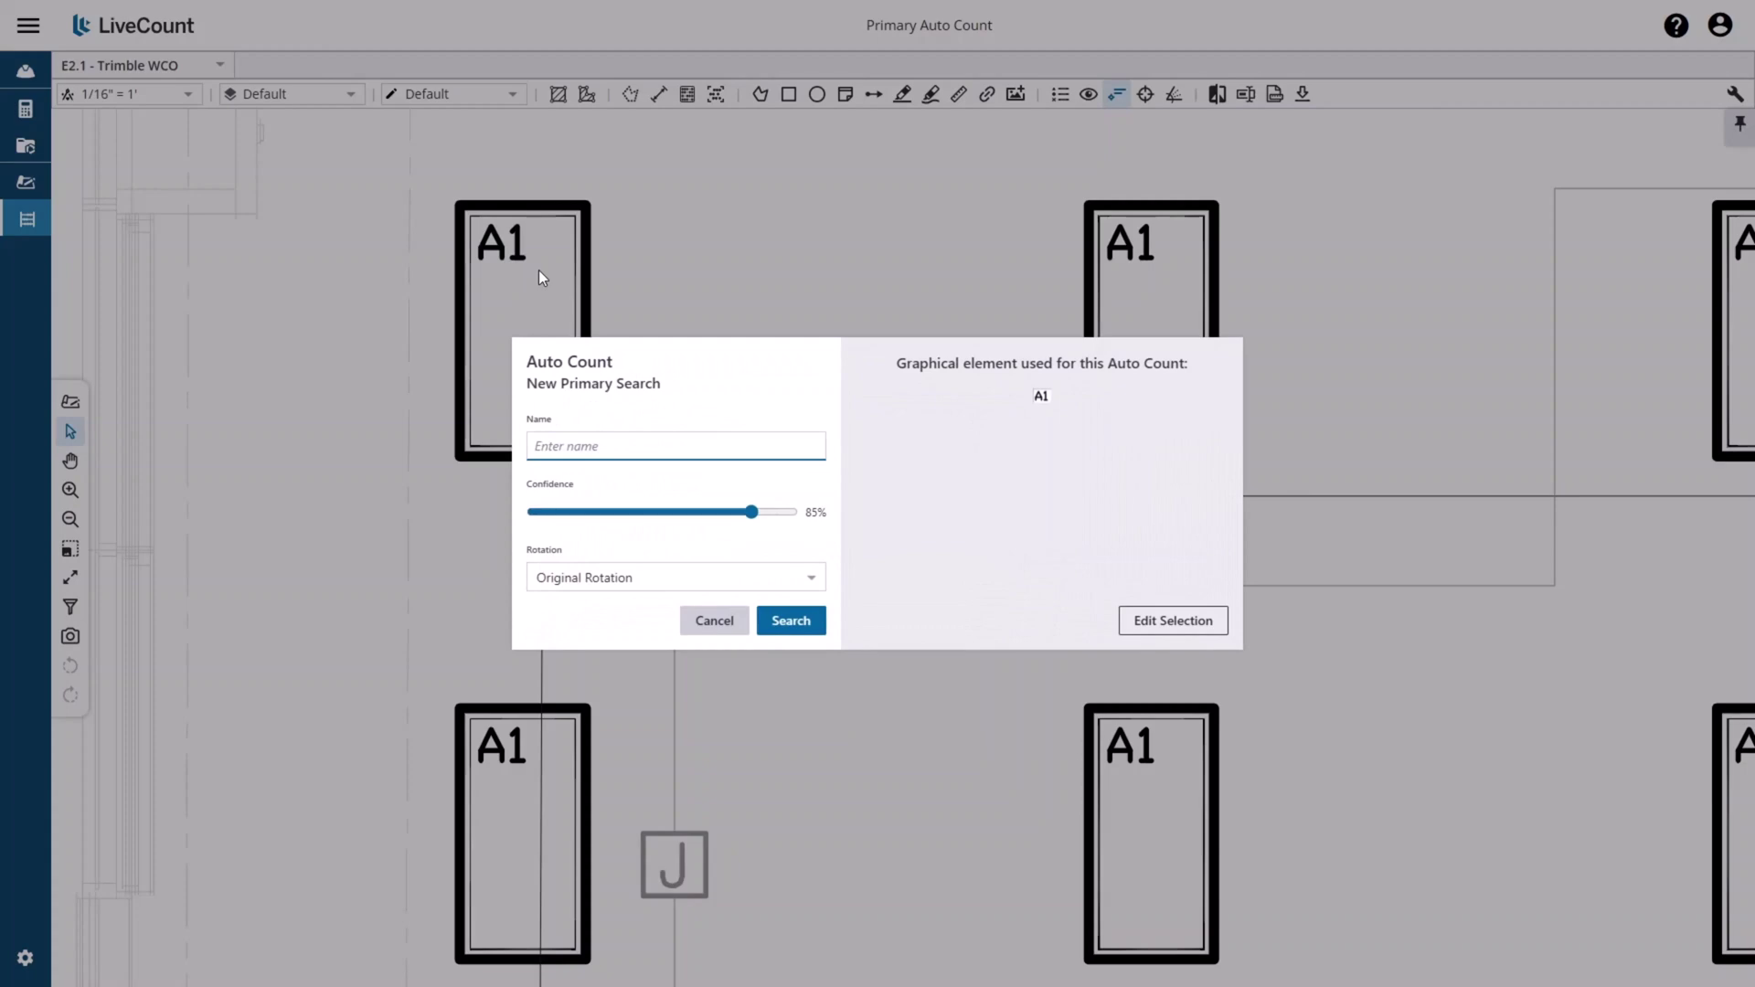
# Move the Confidence slider from 85% to 83%, keeping Original Rotation
pyautogui.click(586, 515)
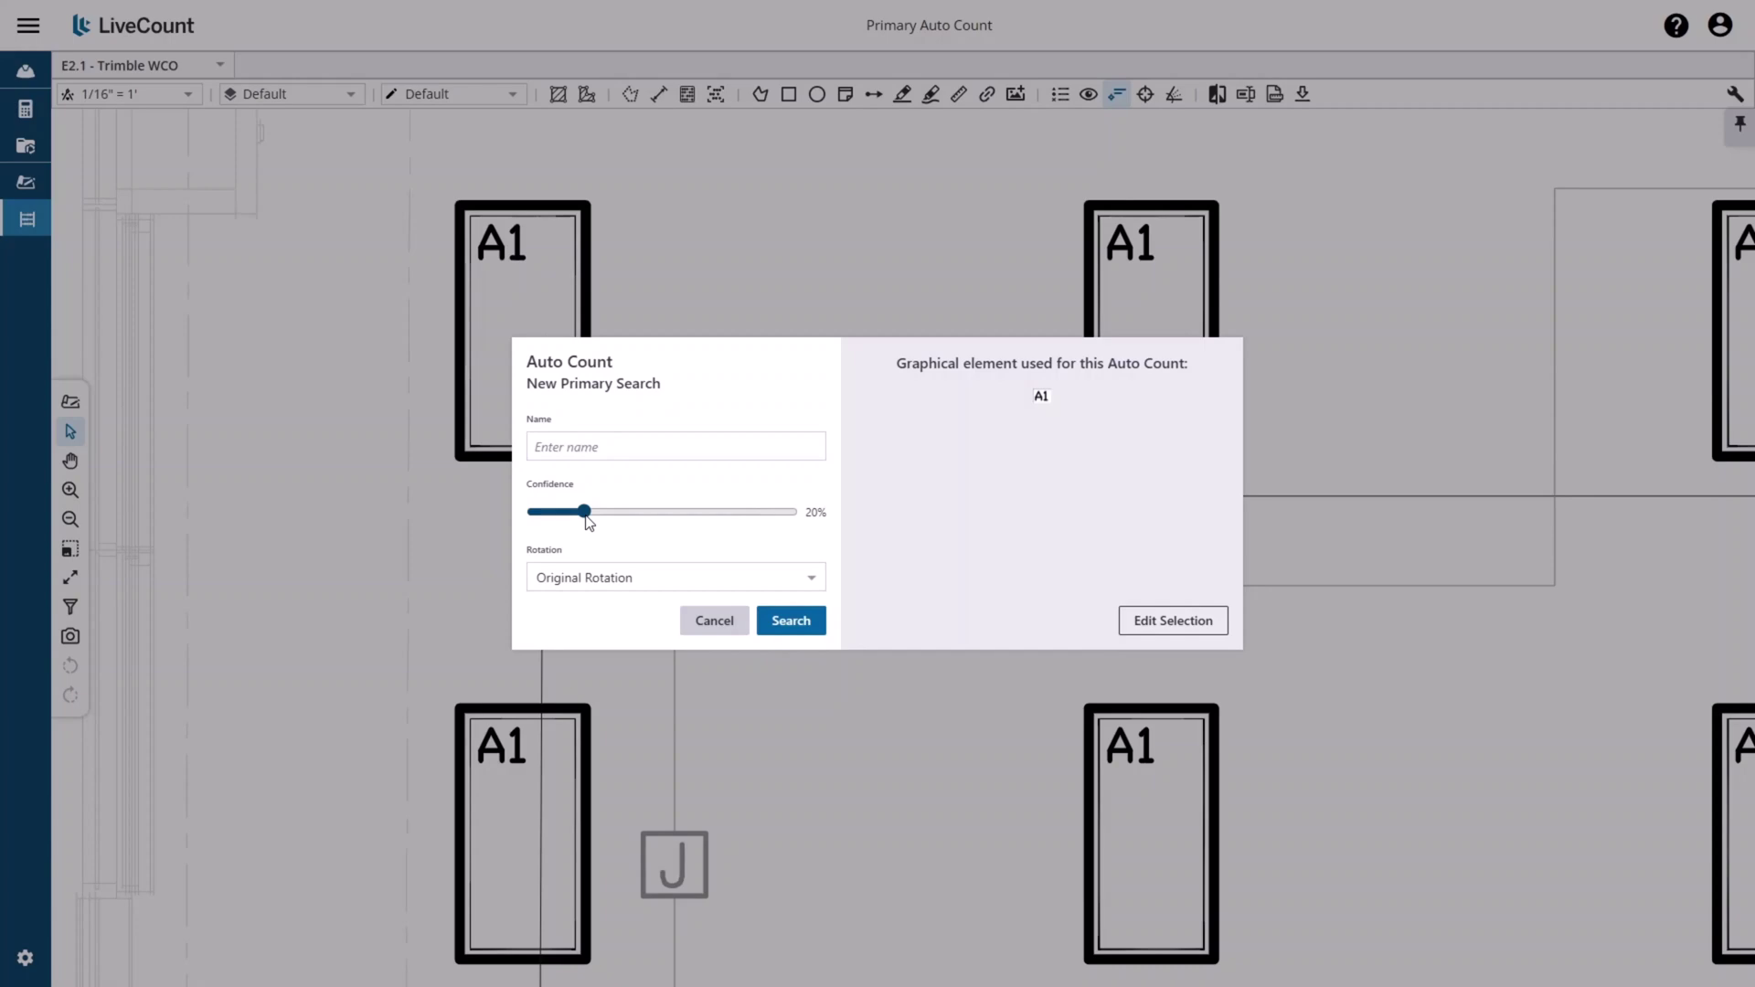
pyautogui.click(745, 516)
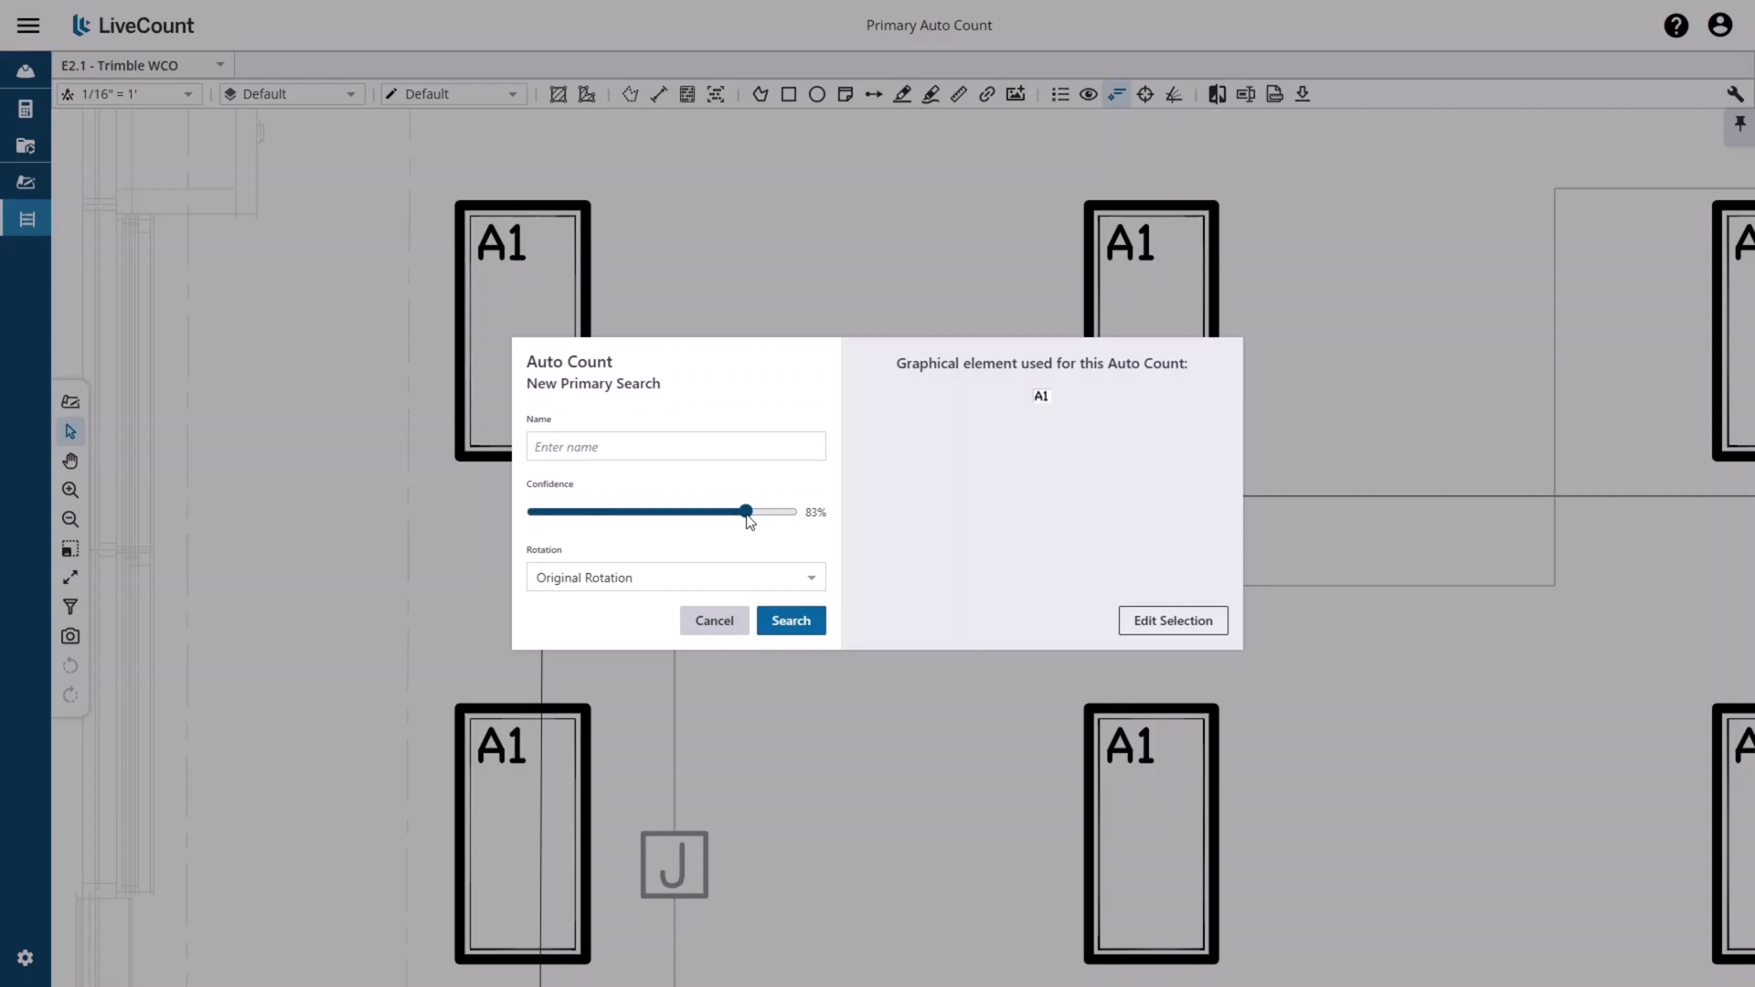
pyautogui.click(627, 583)
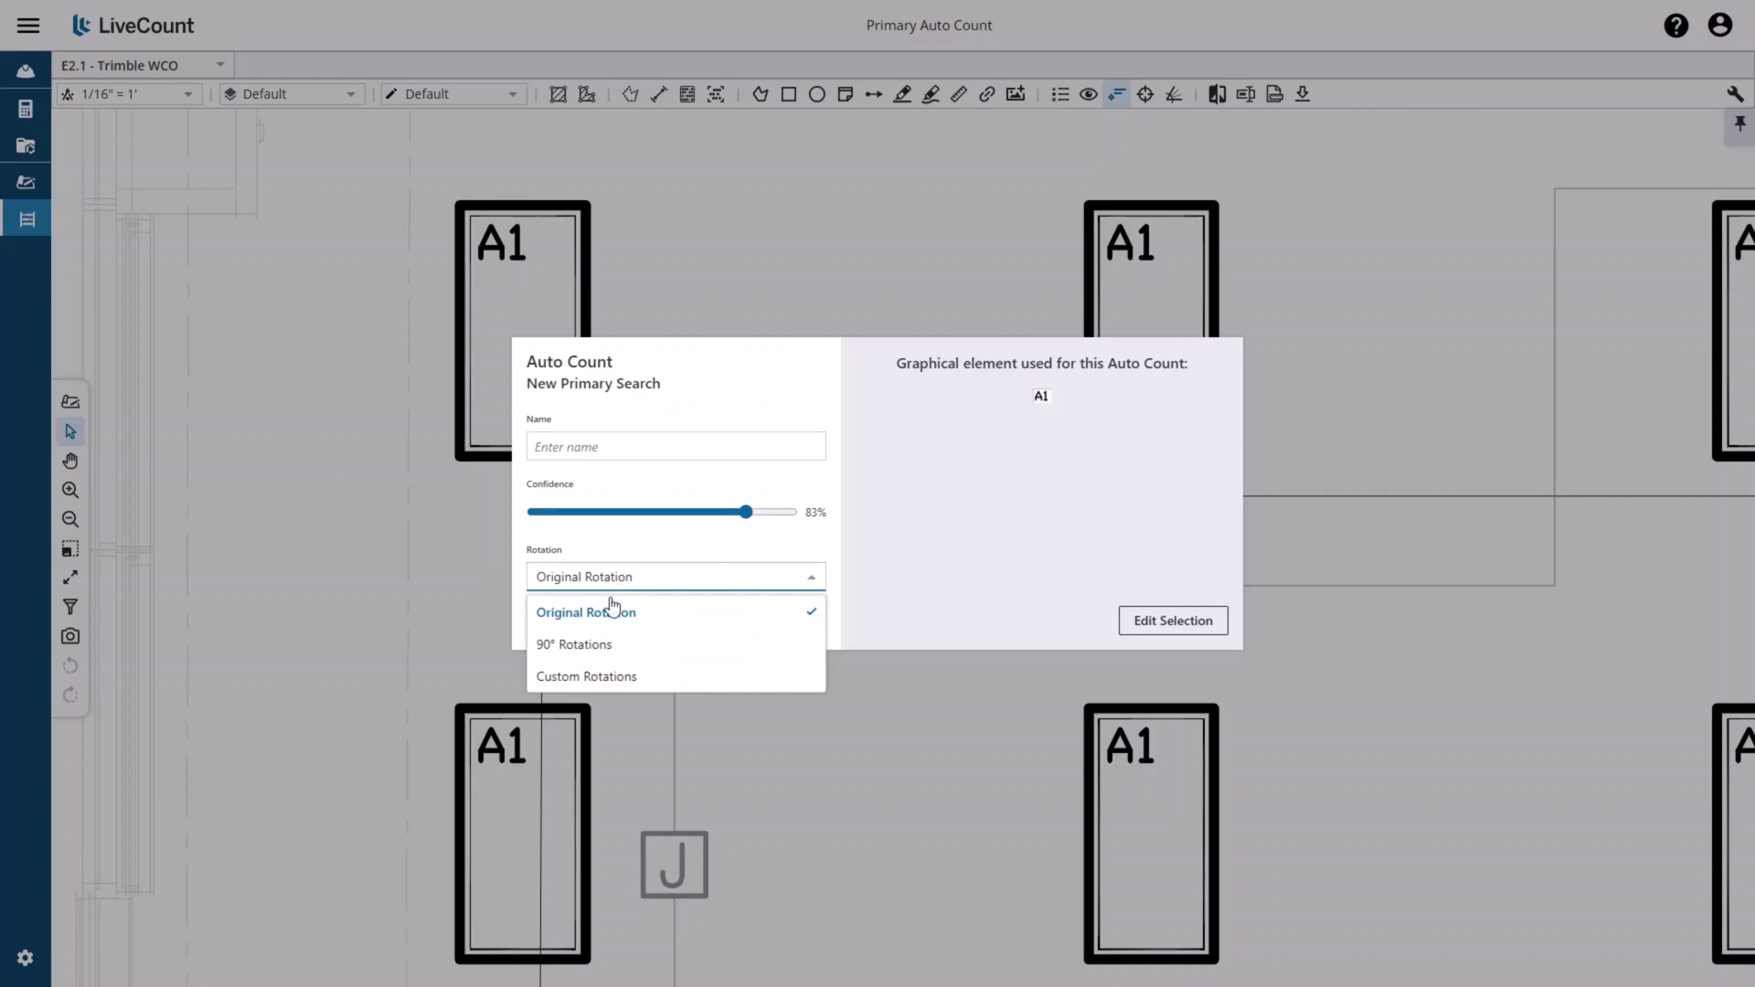
pyautogui.click(612, 677)
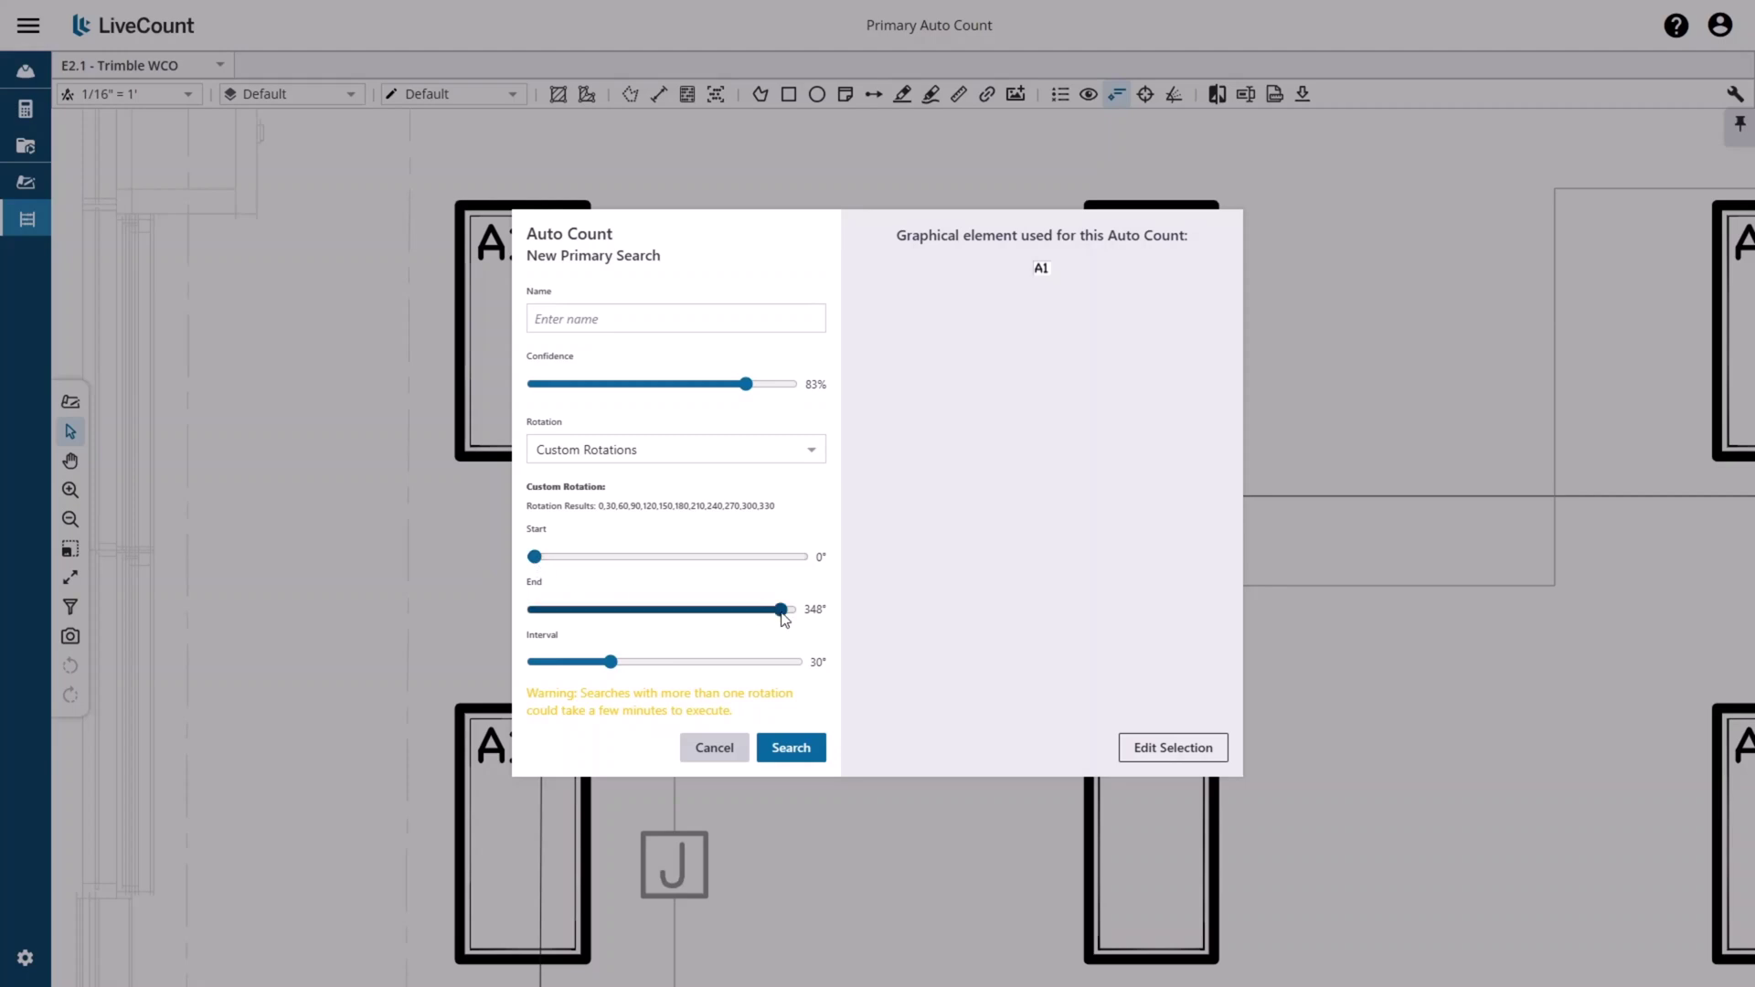
pyautogui.moveTo(782, 609); pyautogui.dragTo(756, 617)
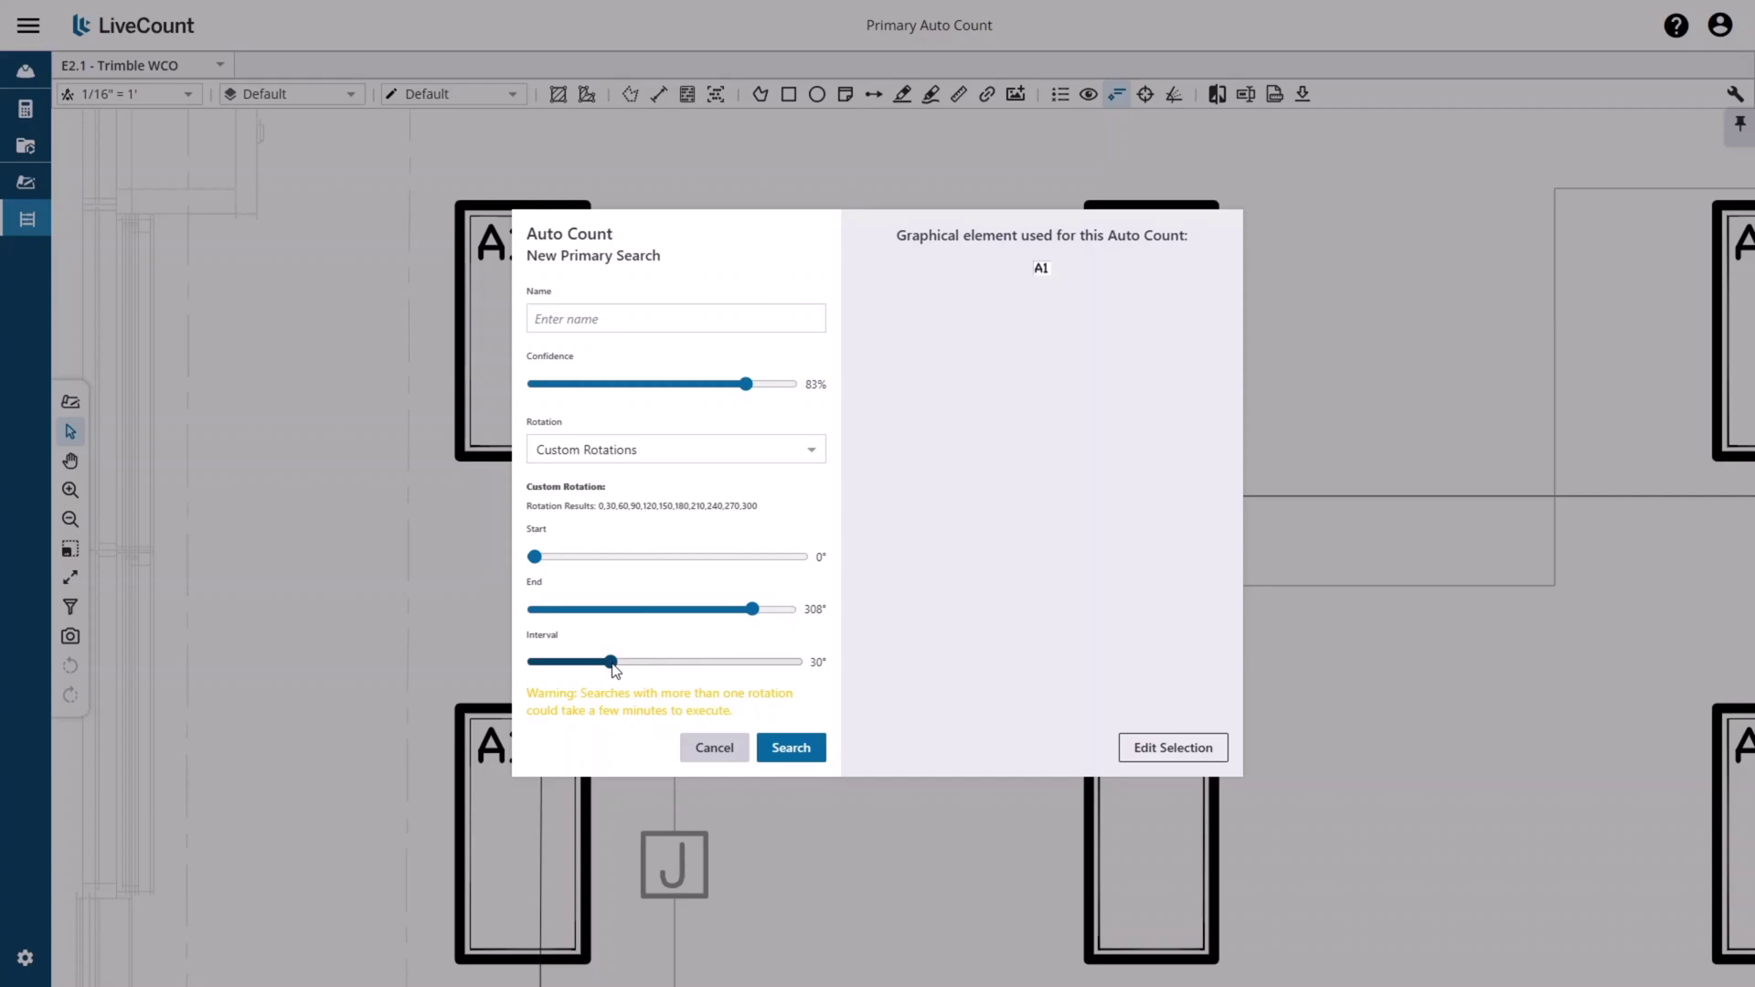
pyautogui.moveTo(616, 671); pyautogui.dragTo(694, 666)
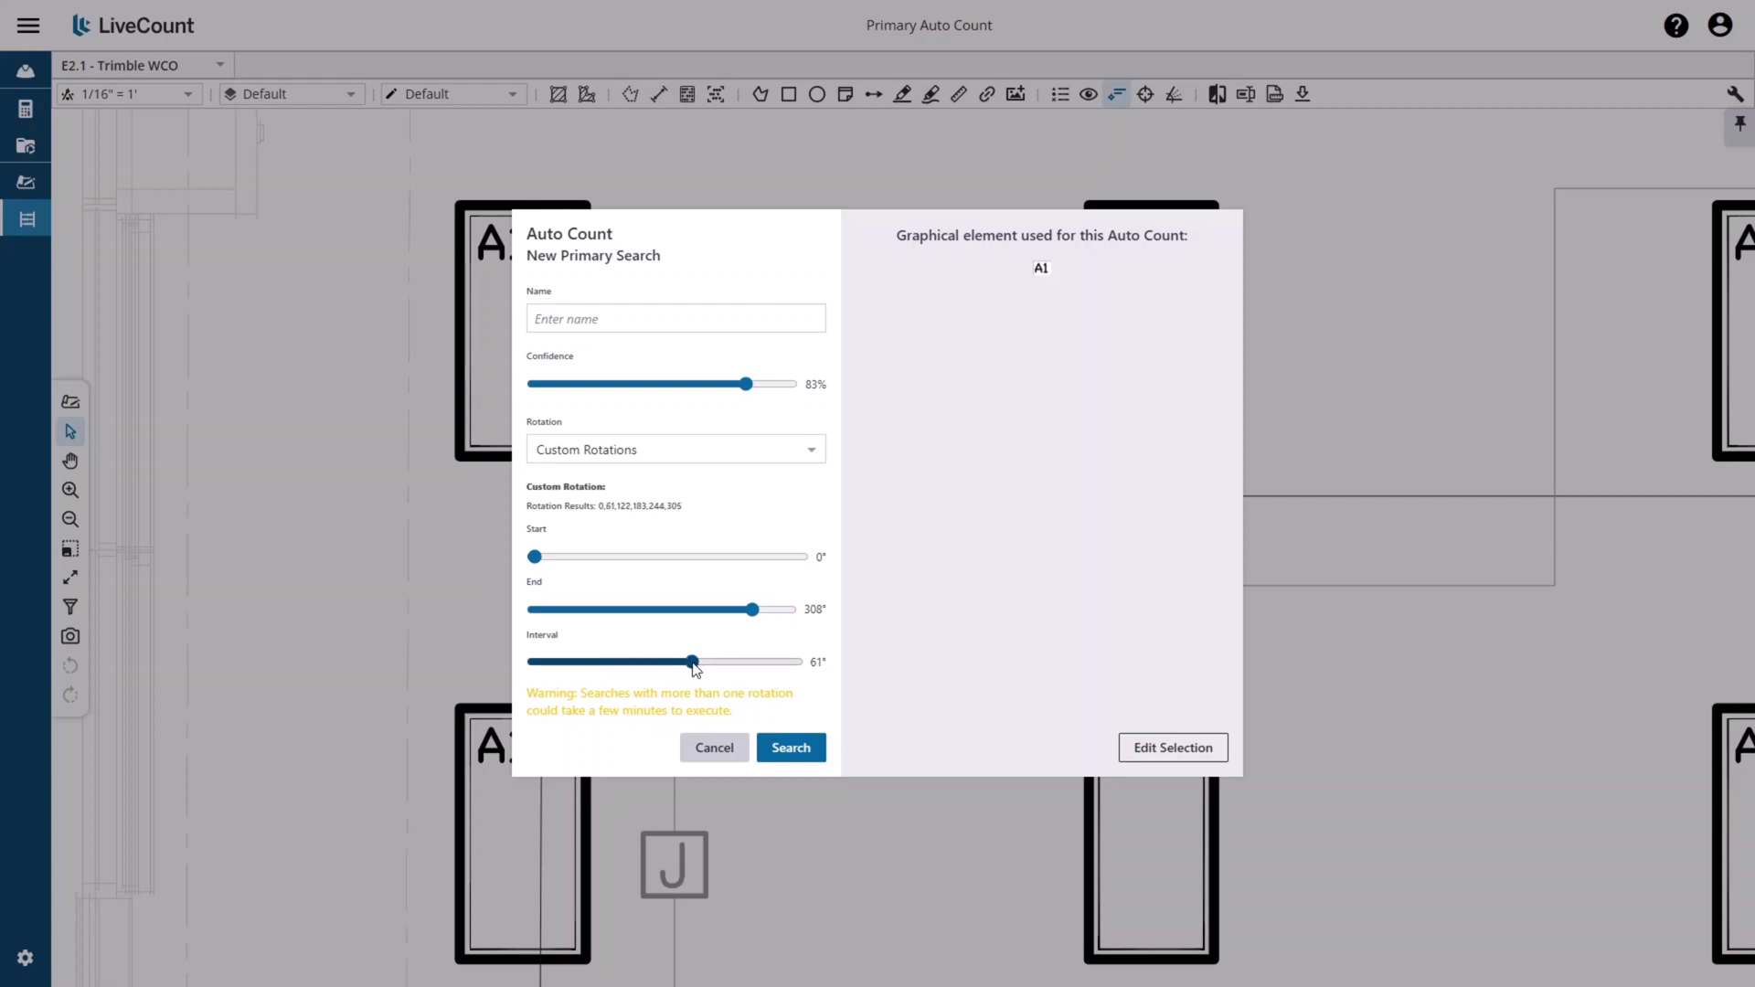
pyautogui.click(717, 450)
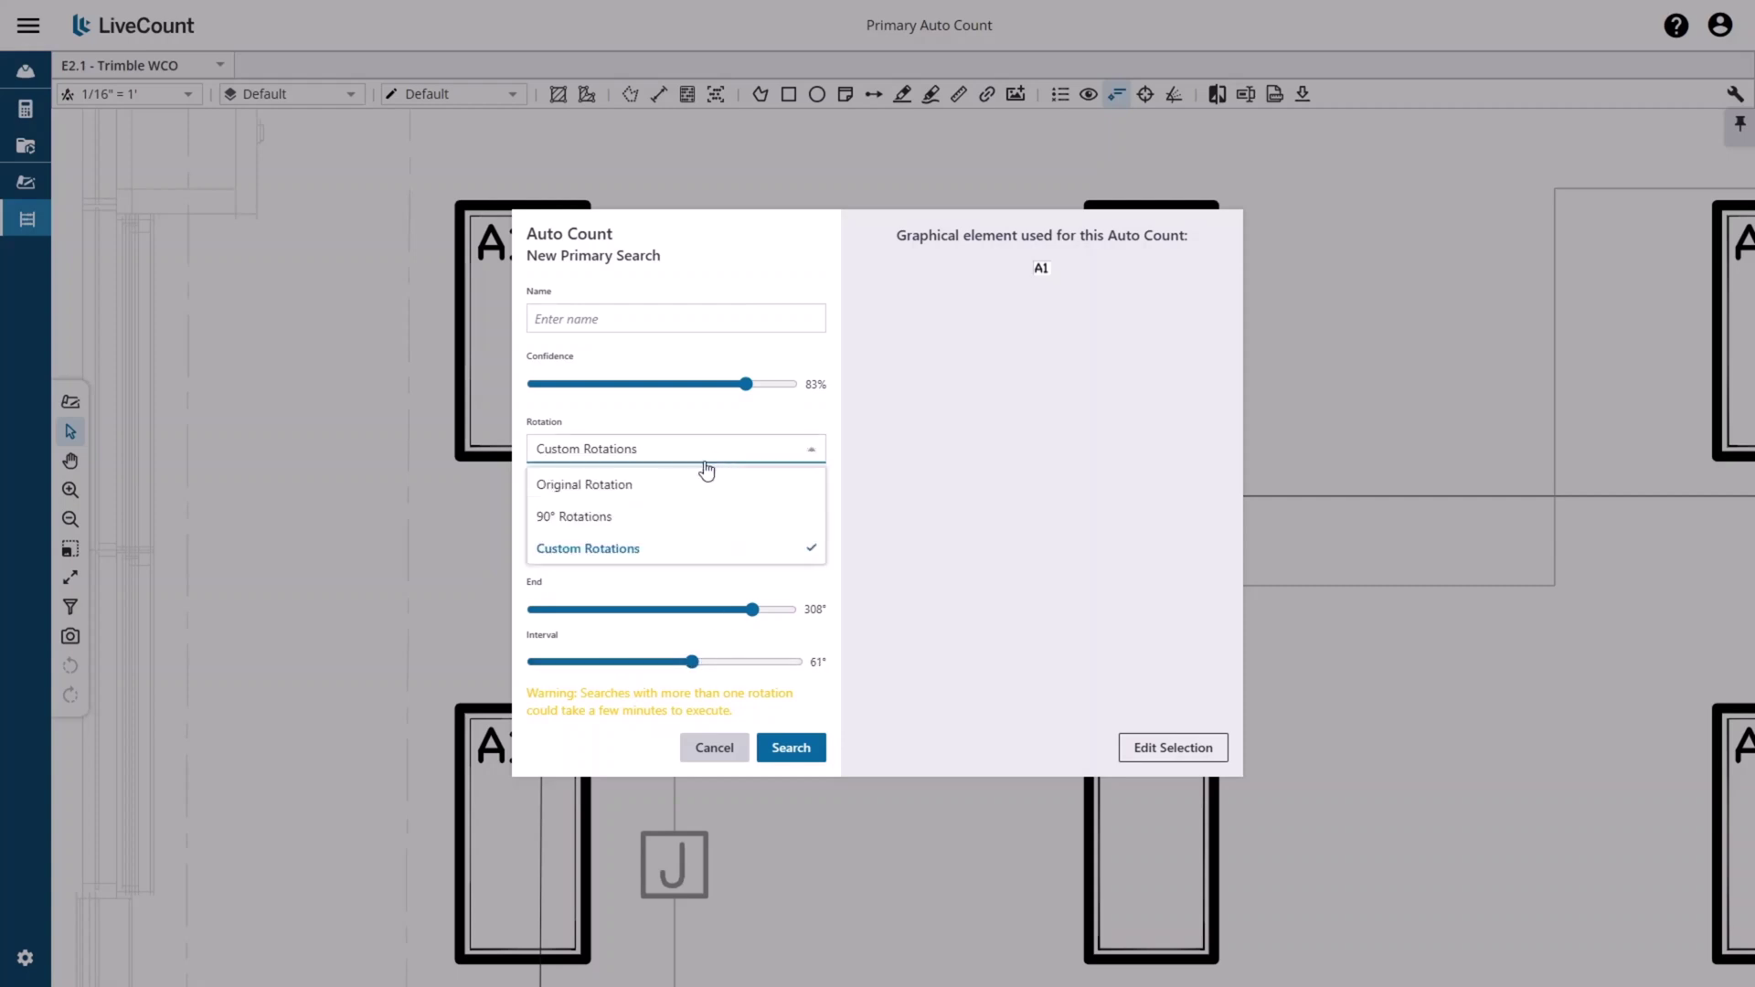
pyautogui.click(594, 501)
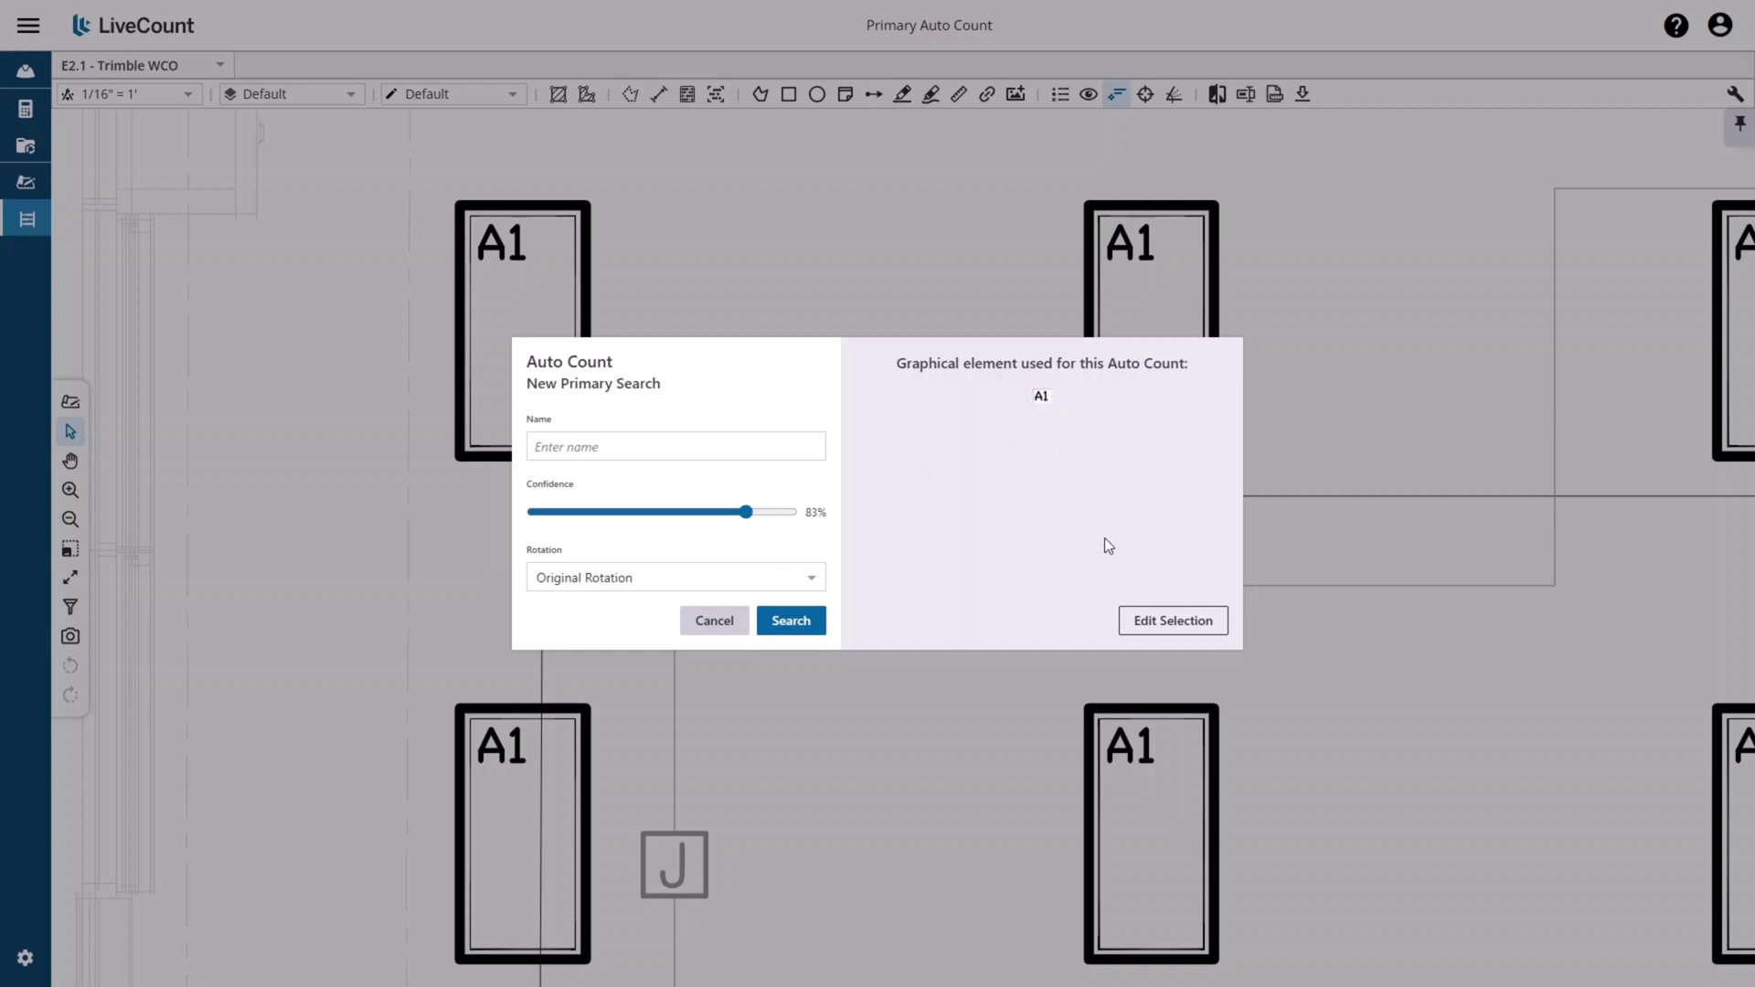
# Reselect the top-left A1 fixture as the sample, name it 'Auto Count 1' and search
pyautogui.click(1135, 613)
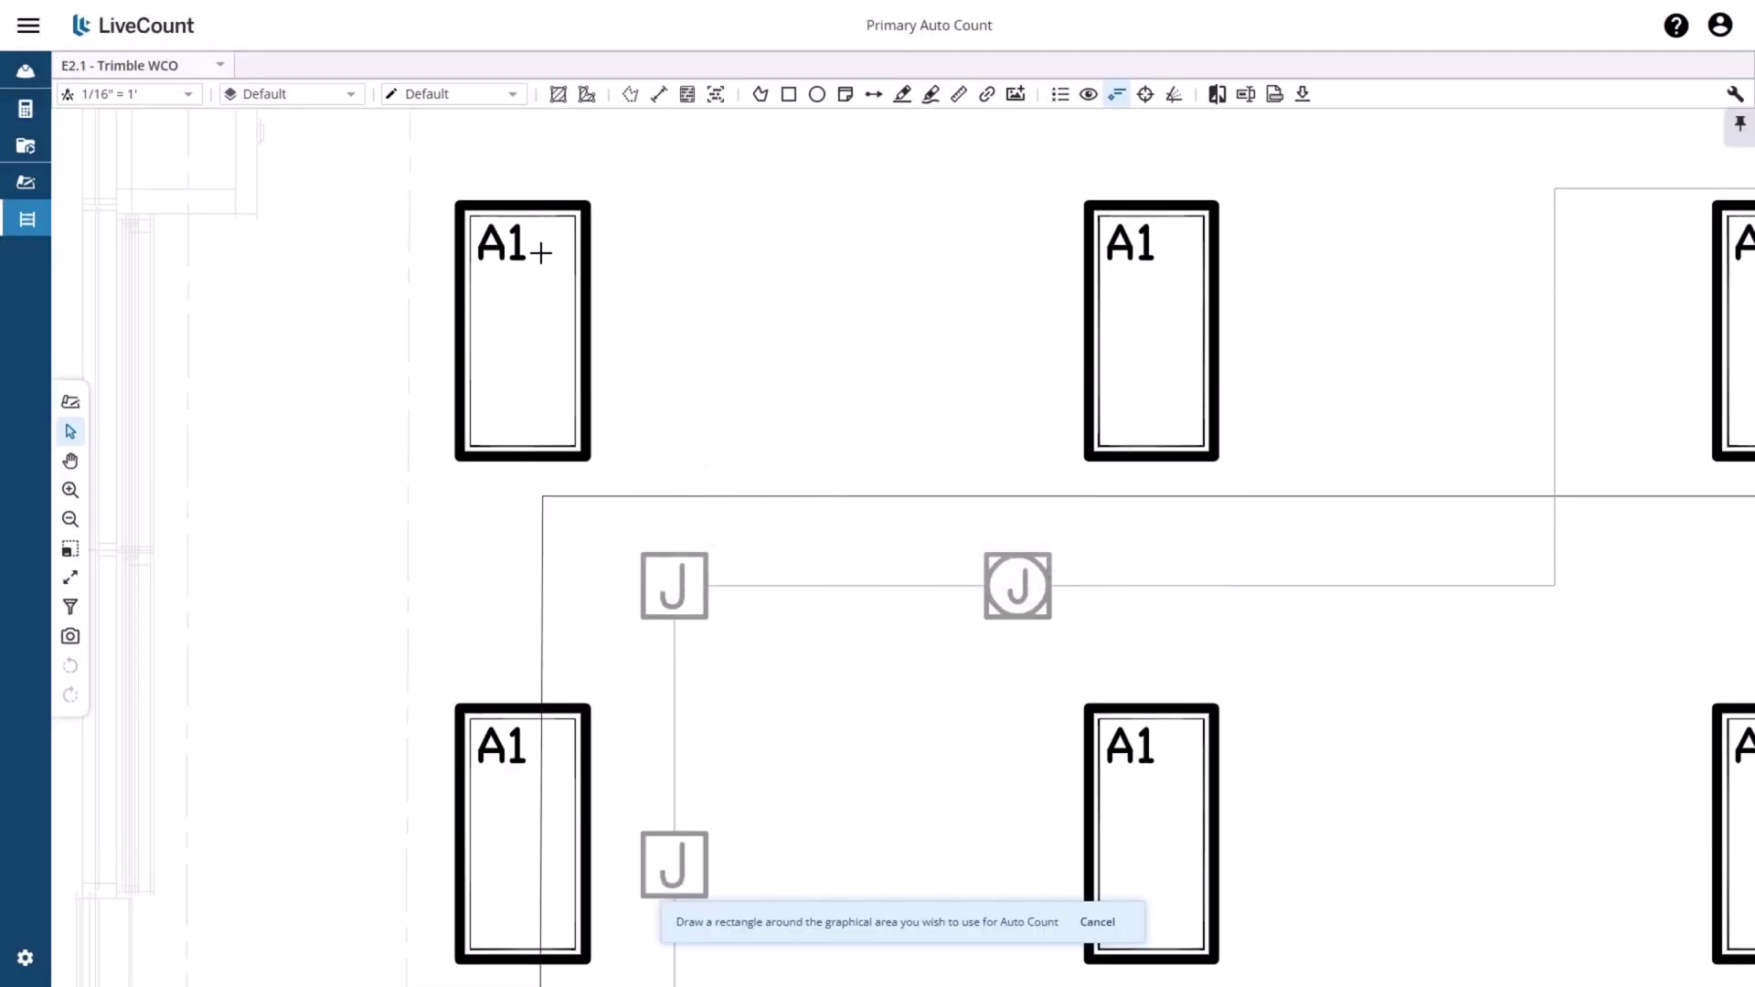
pyautogui.moveTo(447, 189); pyautogui.dragTo(600, 468)
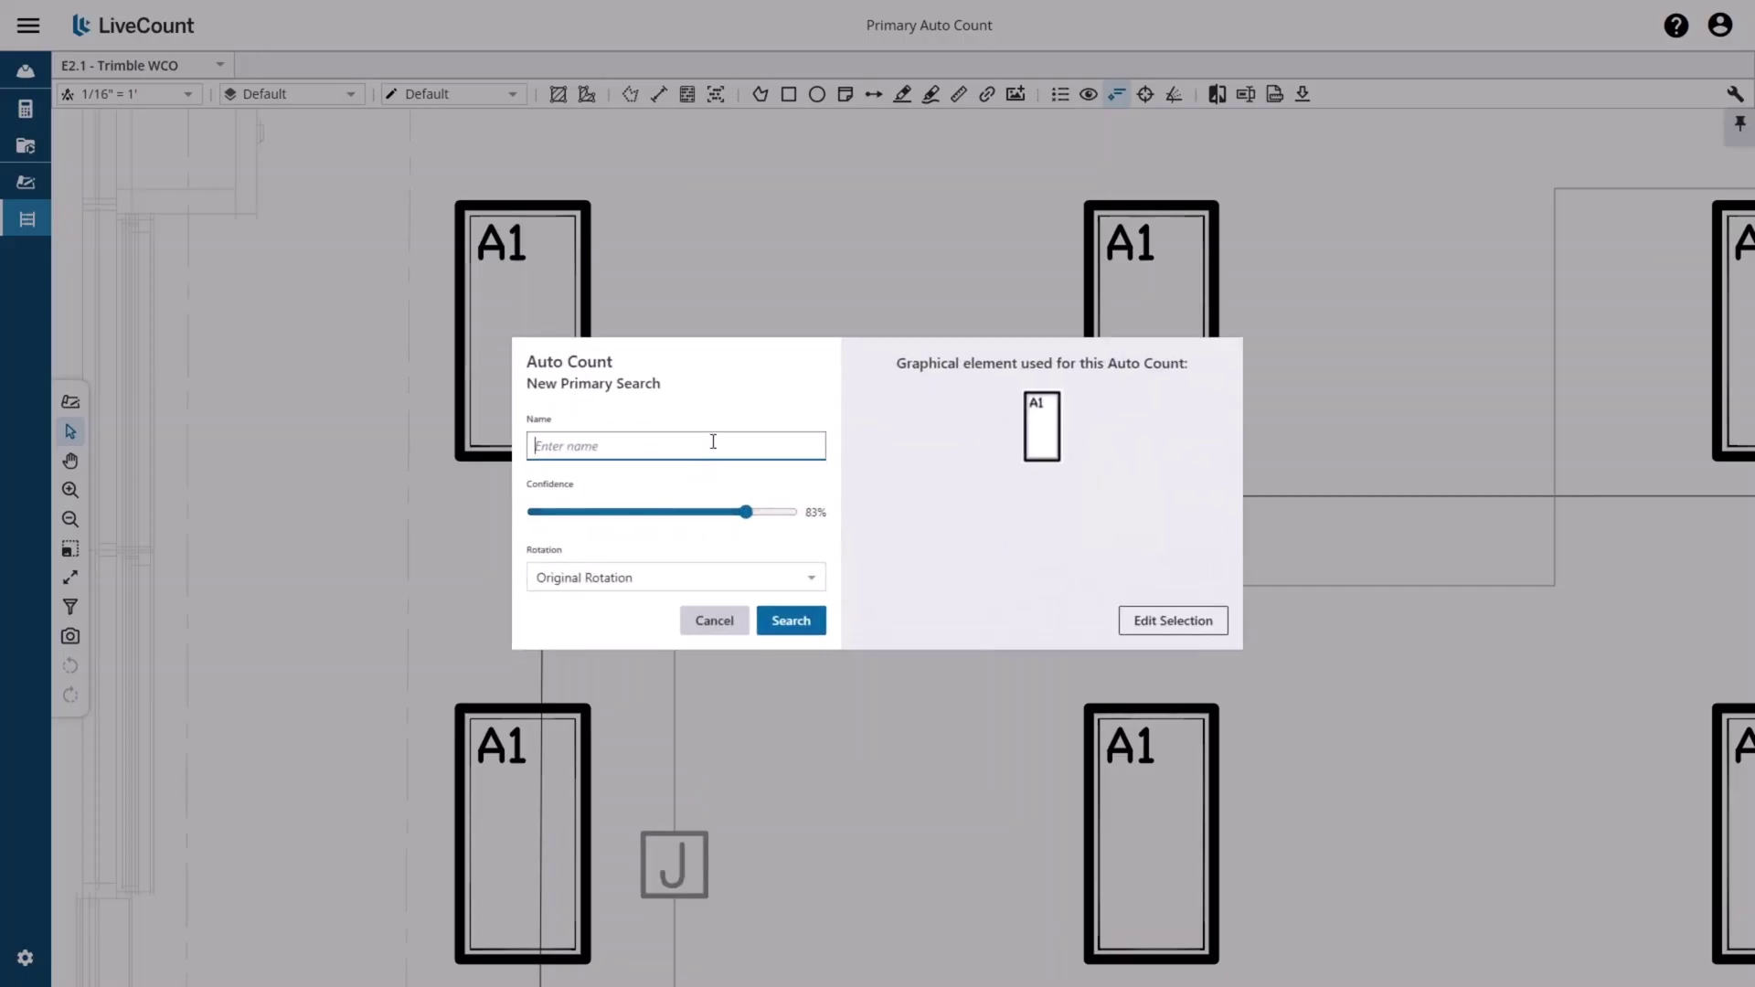
pyautogui.write('Auto Count 1')
pyautogui.click(804, 626)
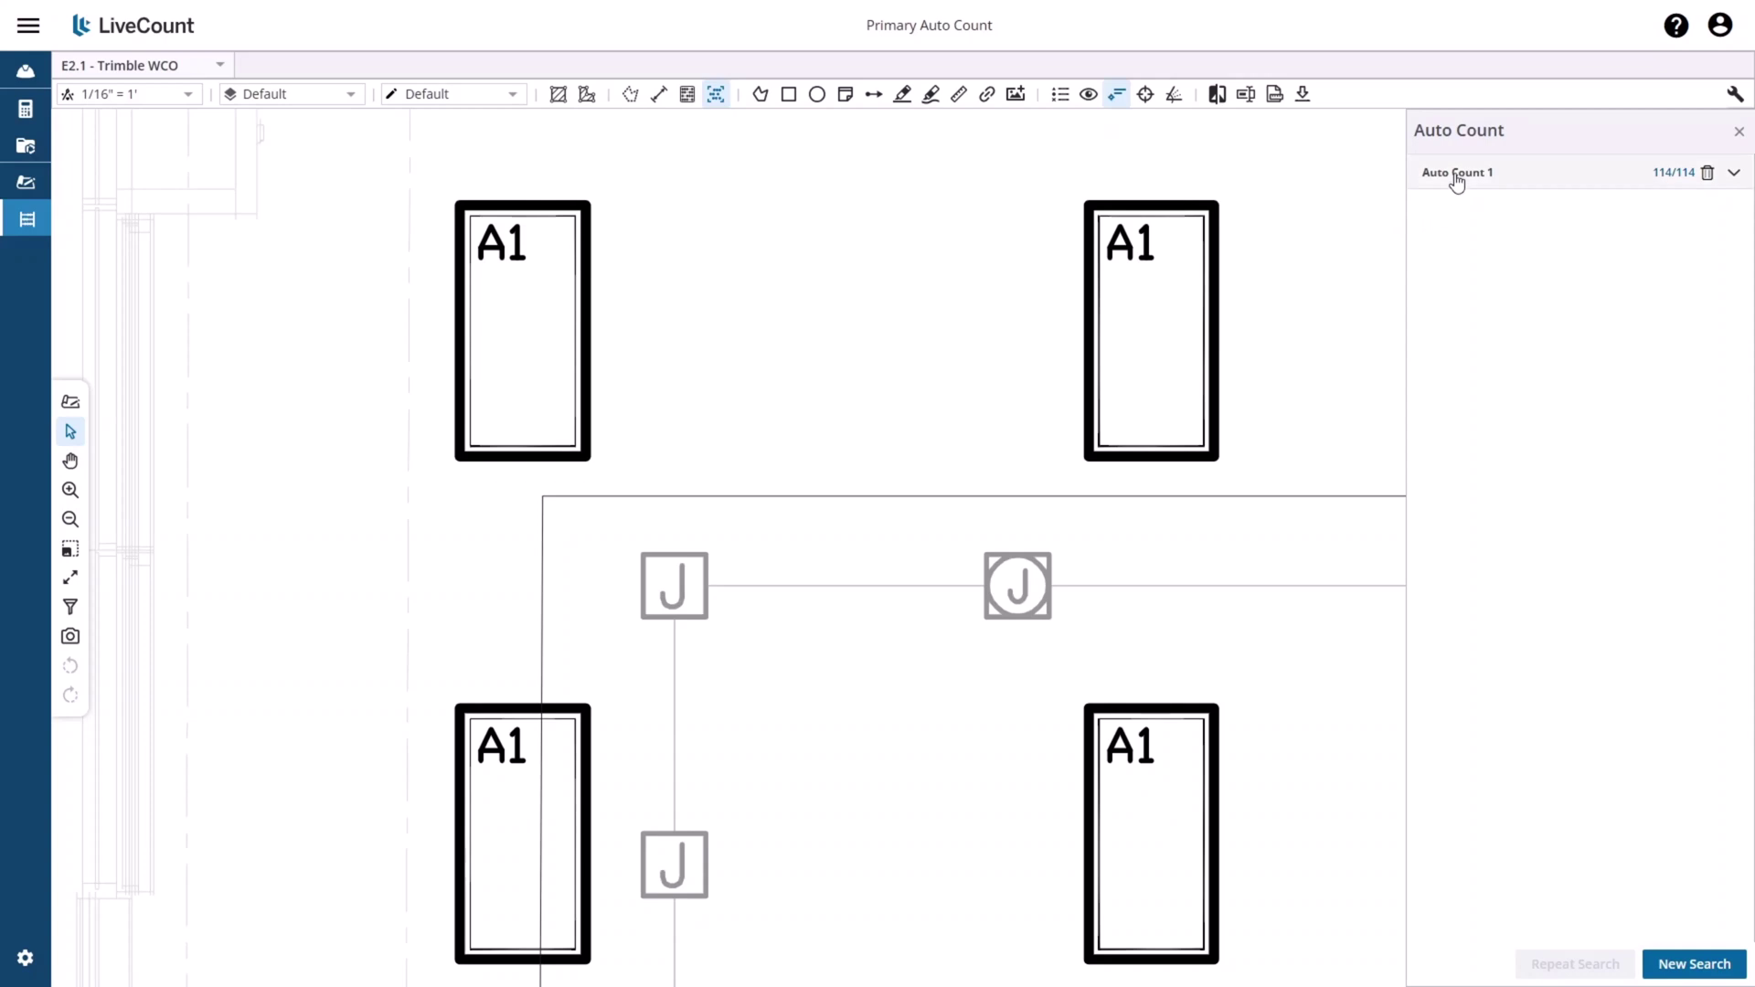
# Uncheck several top Auto Count 1 matches, then set confidence to 97%, leaving 18 checked
pyautogui.click(1674, 174)
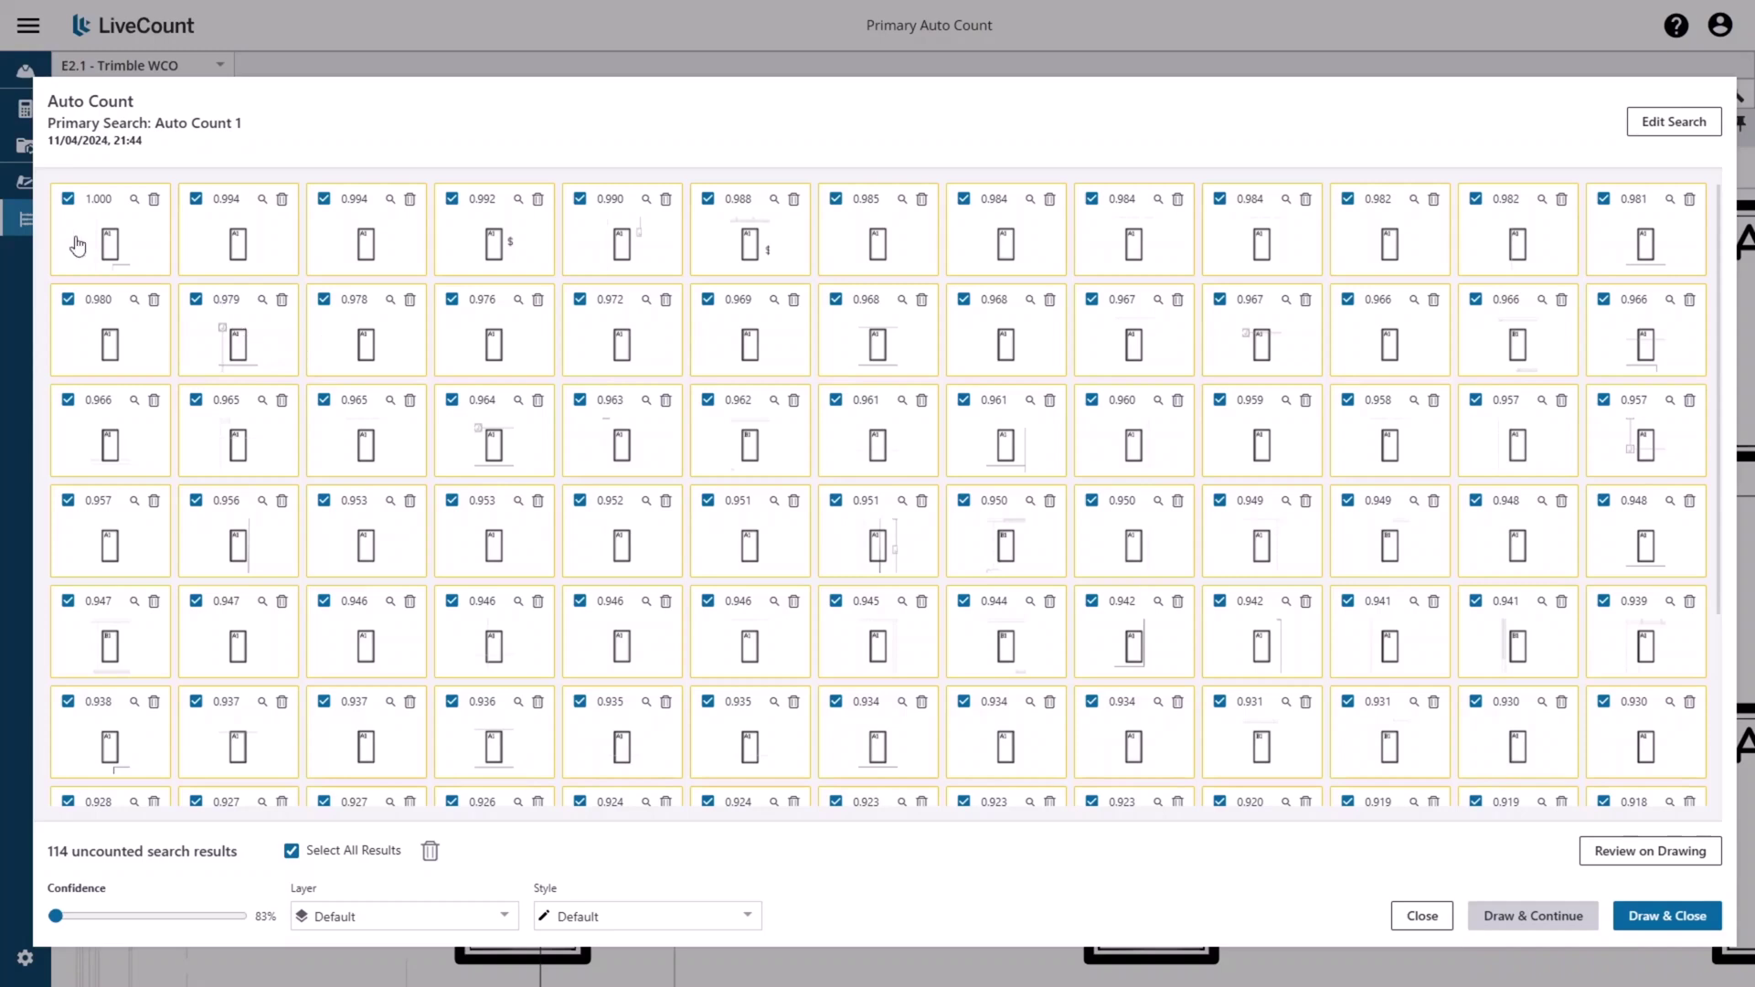
pyautogui.click(68, 201)
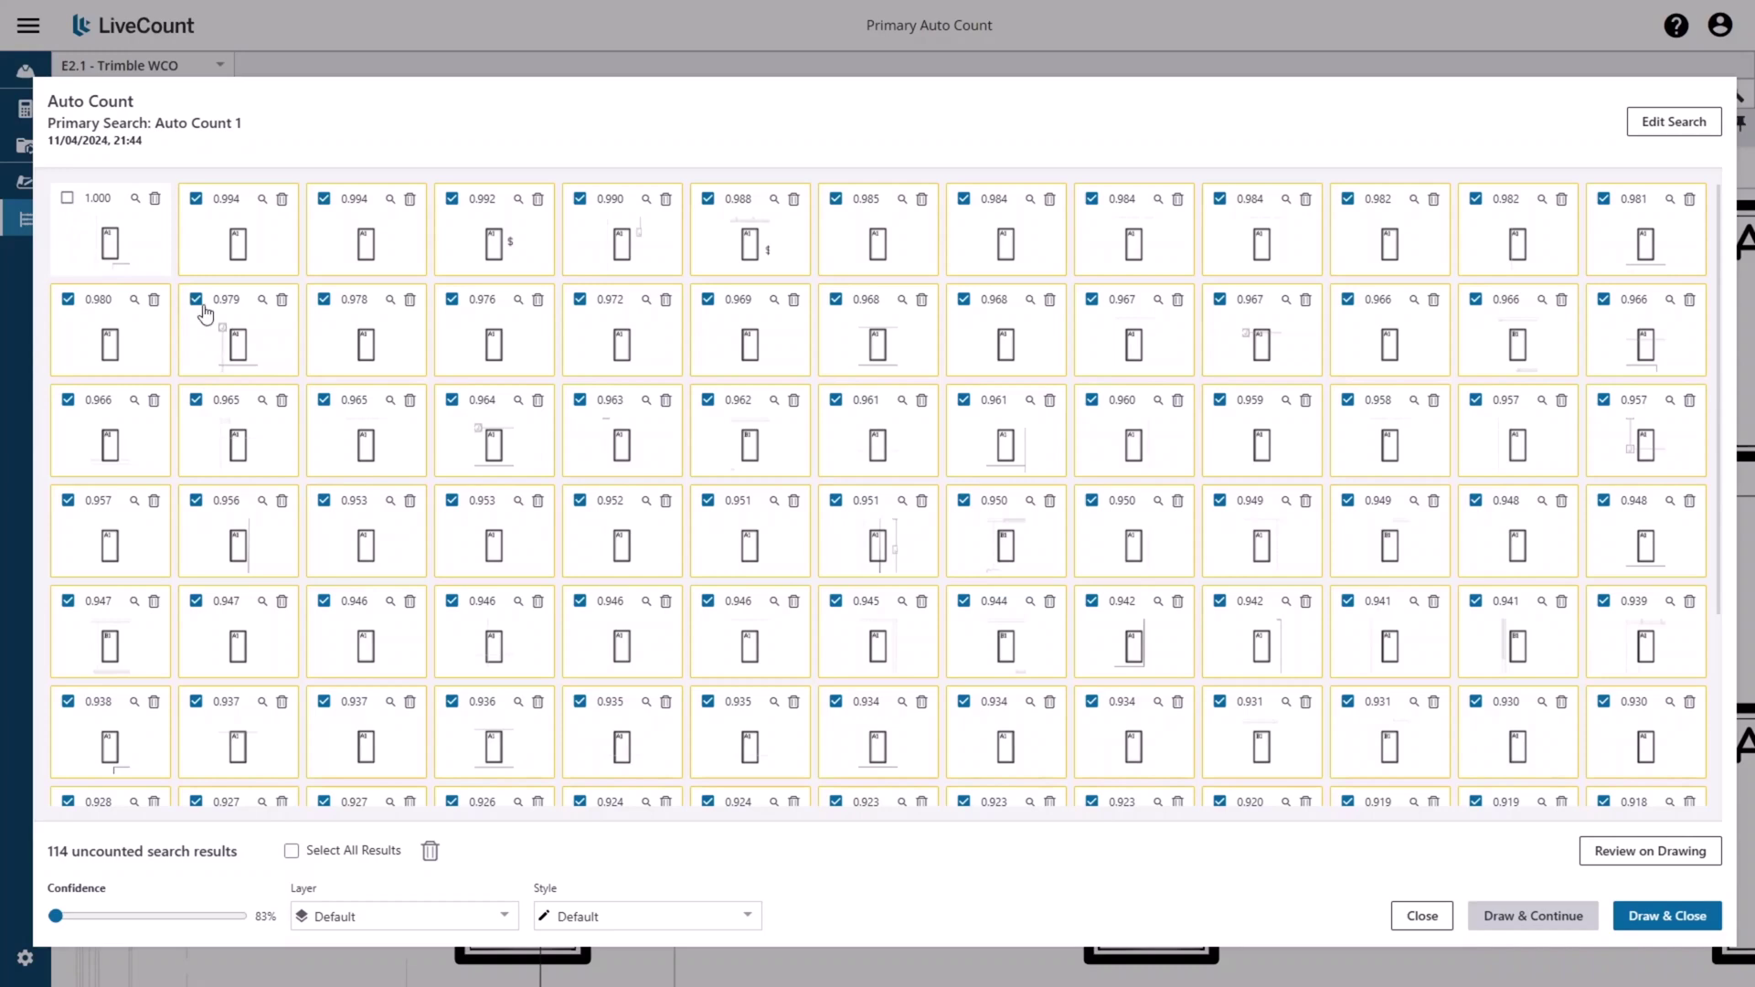
pyautogui.click(195, 300)
pyautogui.click(196, 199)
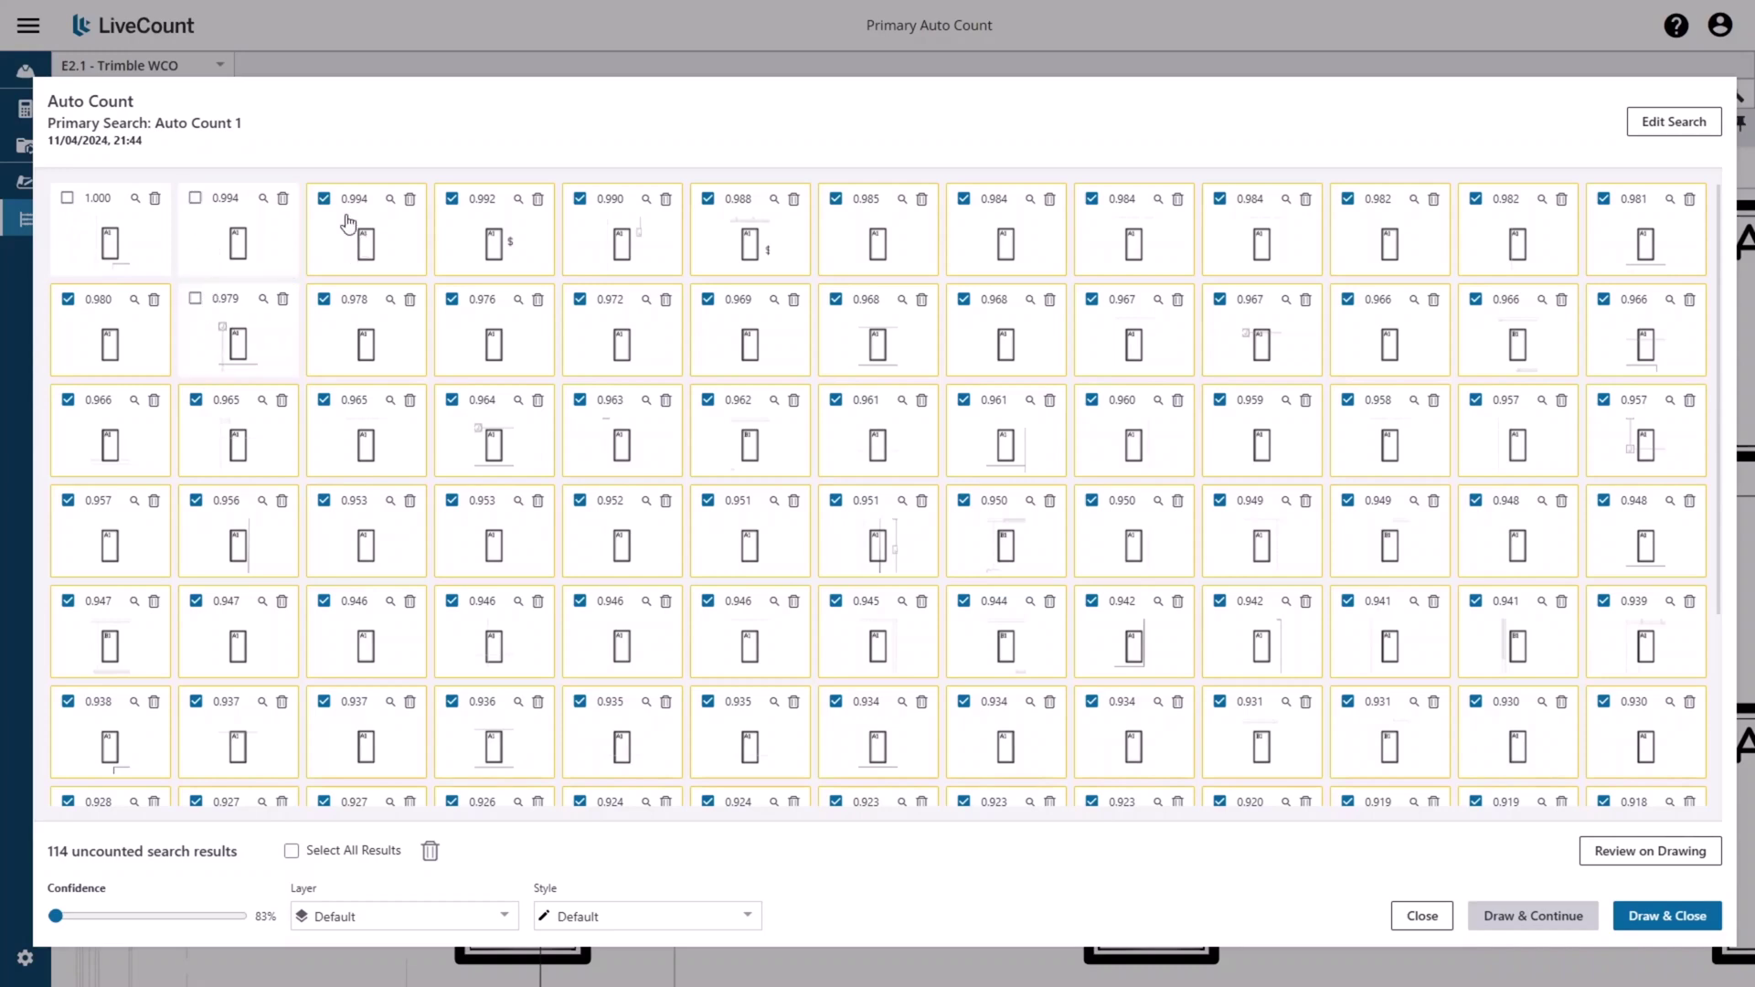
pyautogui.click(324, 202)
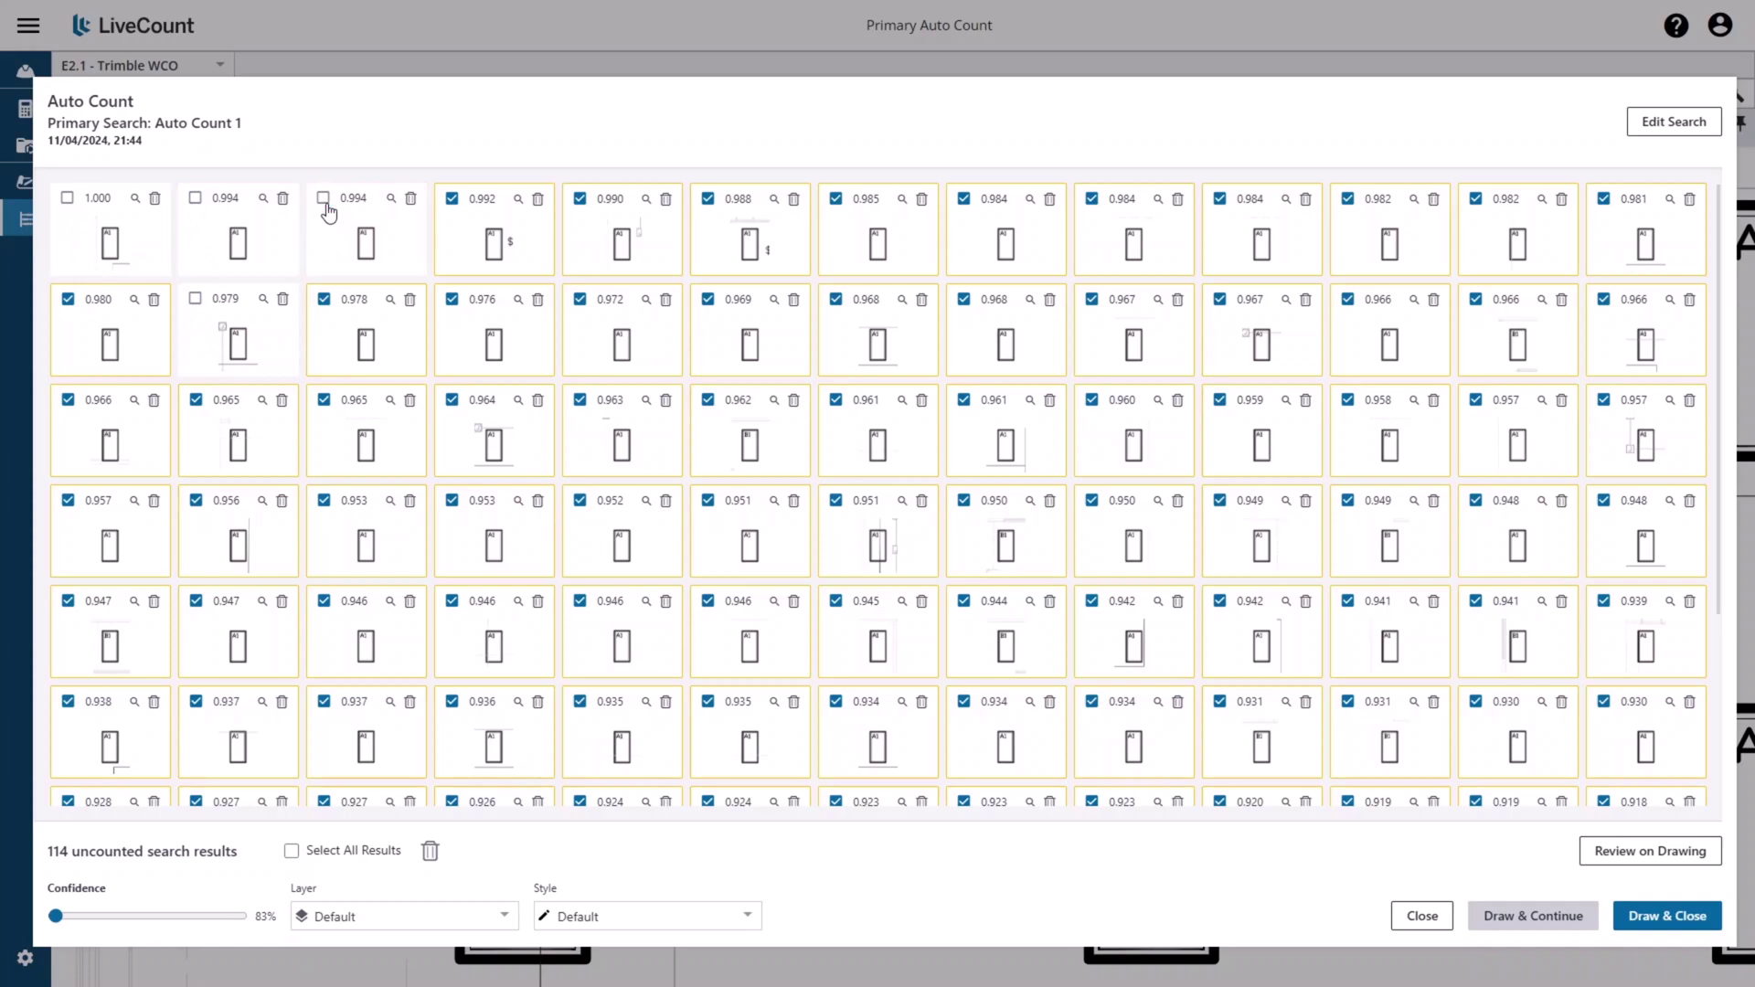
pyautogui.click(452, 299)
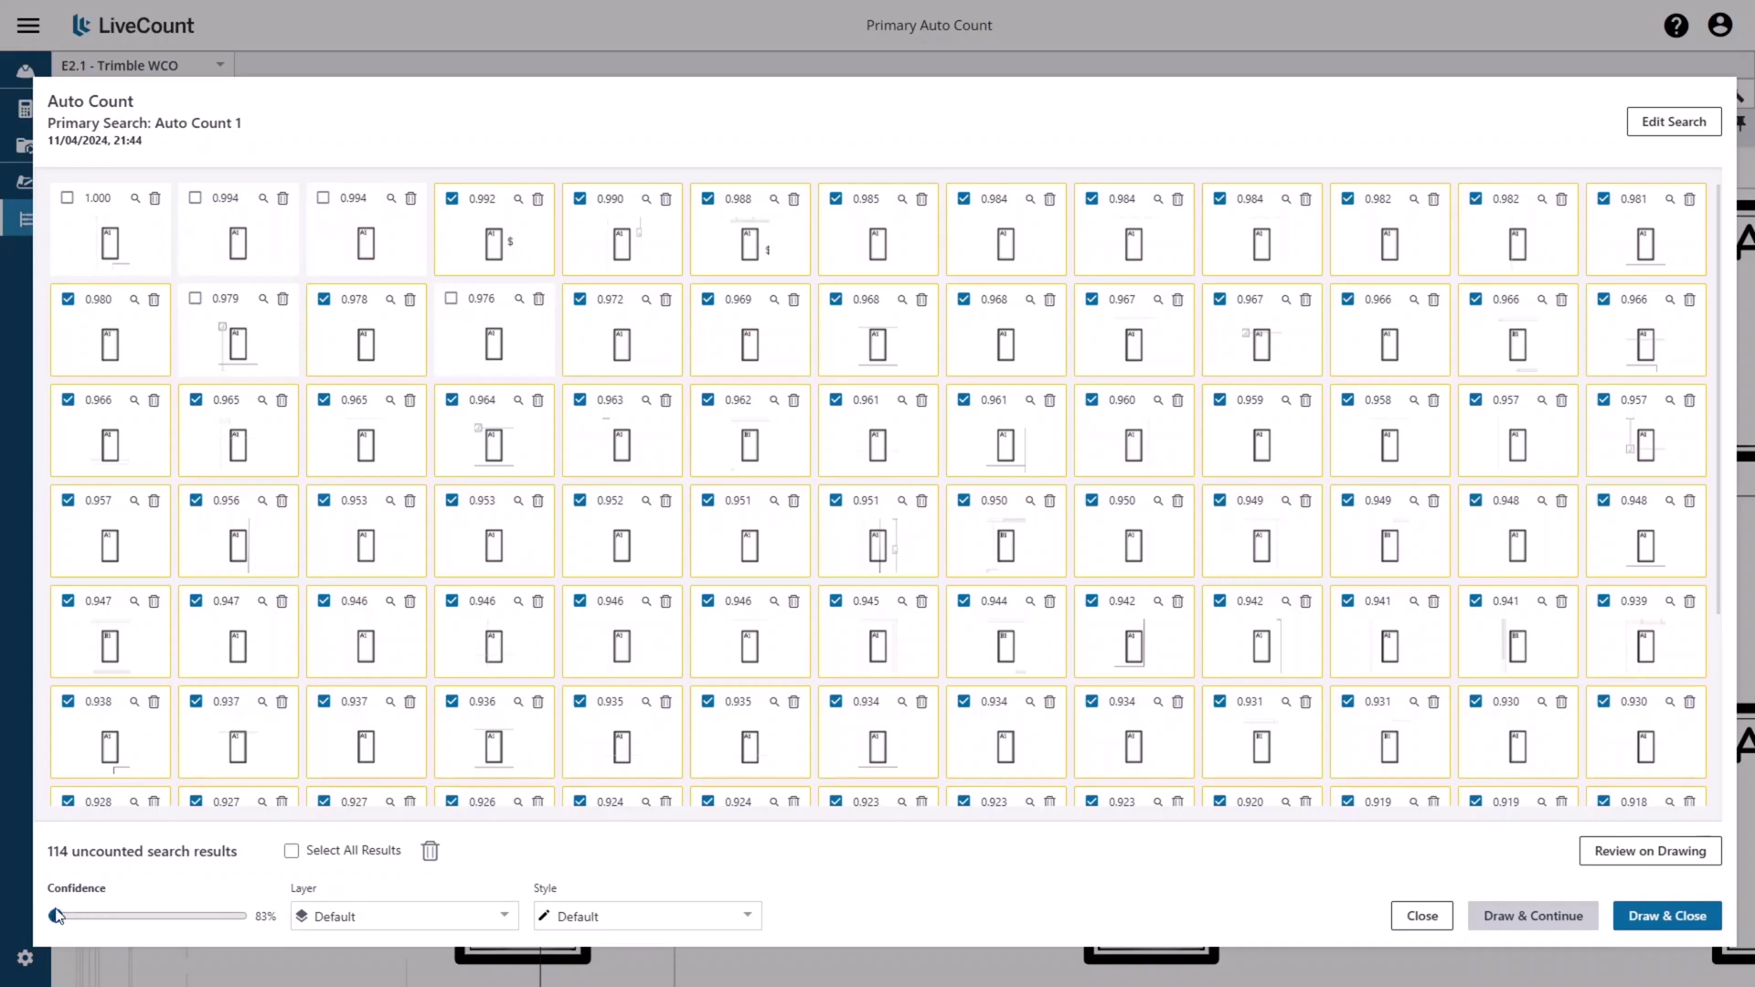
pyautogui.moveTo(55, 918); pyautogui.dragTo(208, 922)
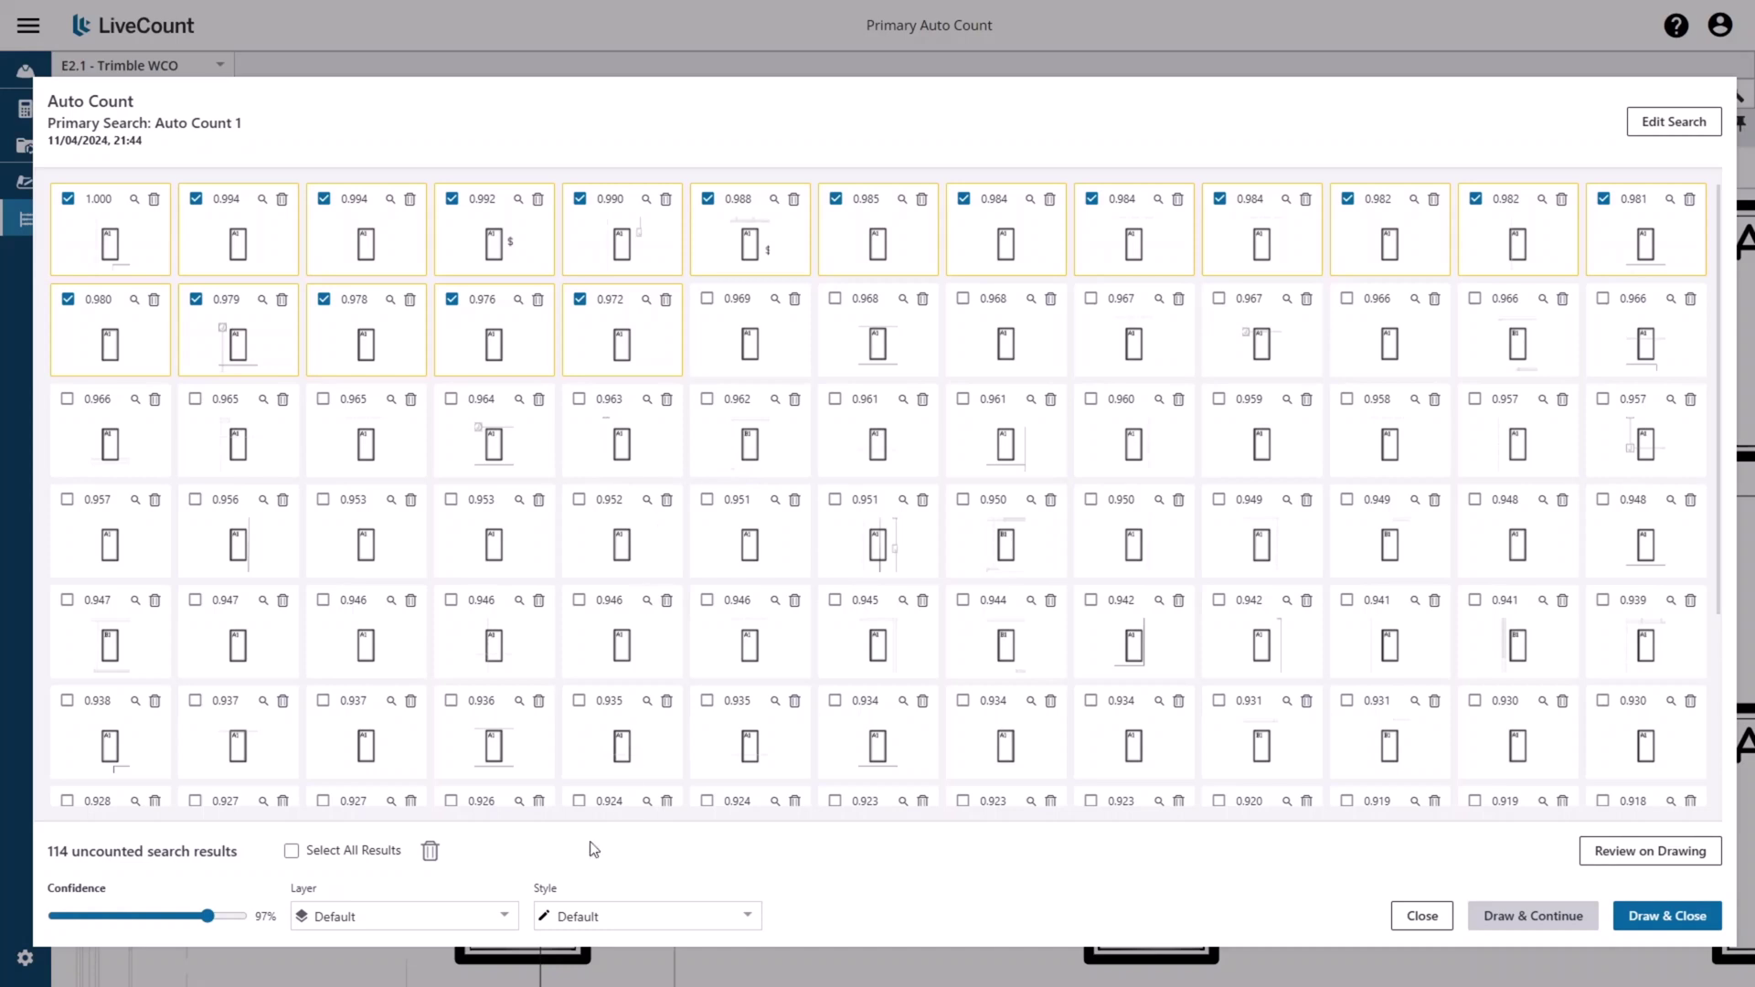
# Assign the Auto Count 1 results to the Lighting layer
pyautogui.click(455, 931)
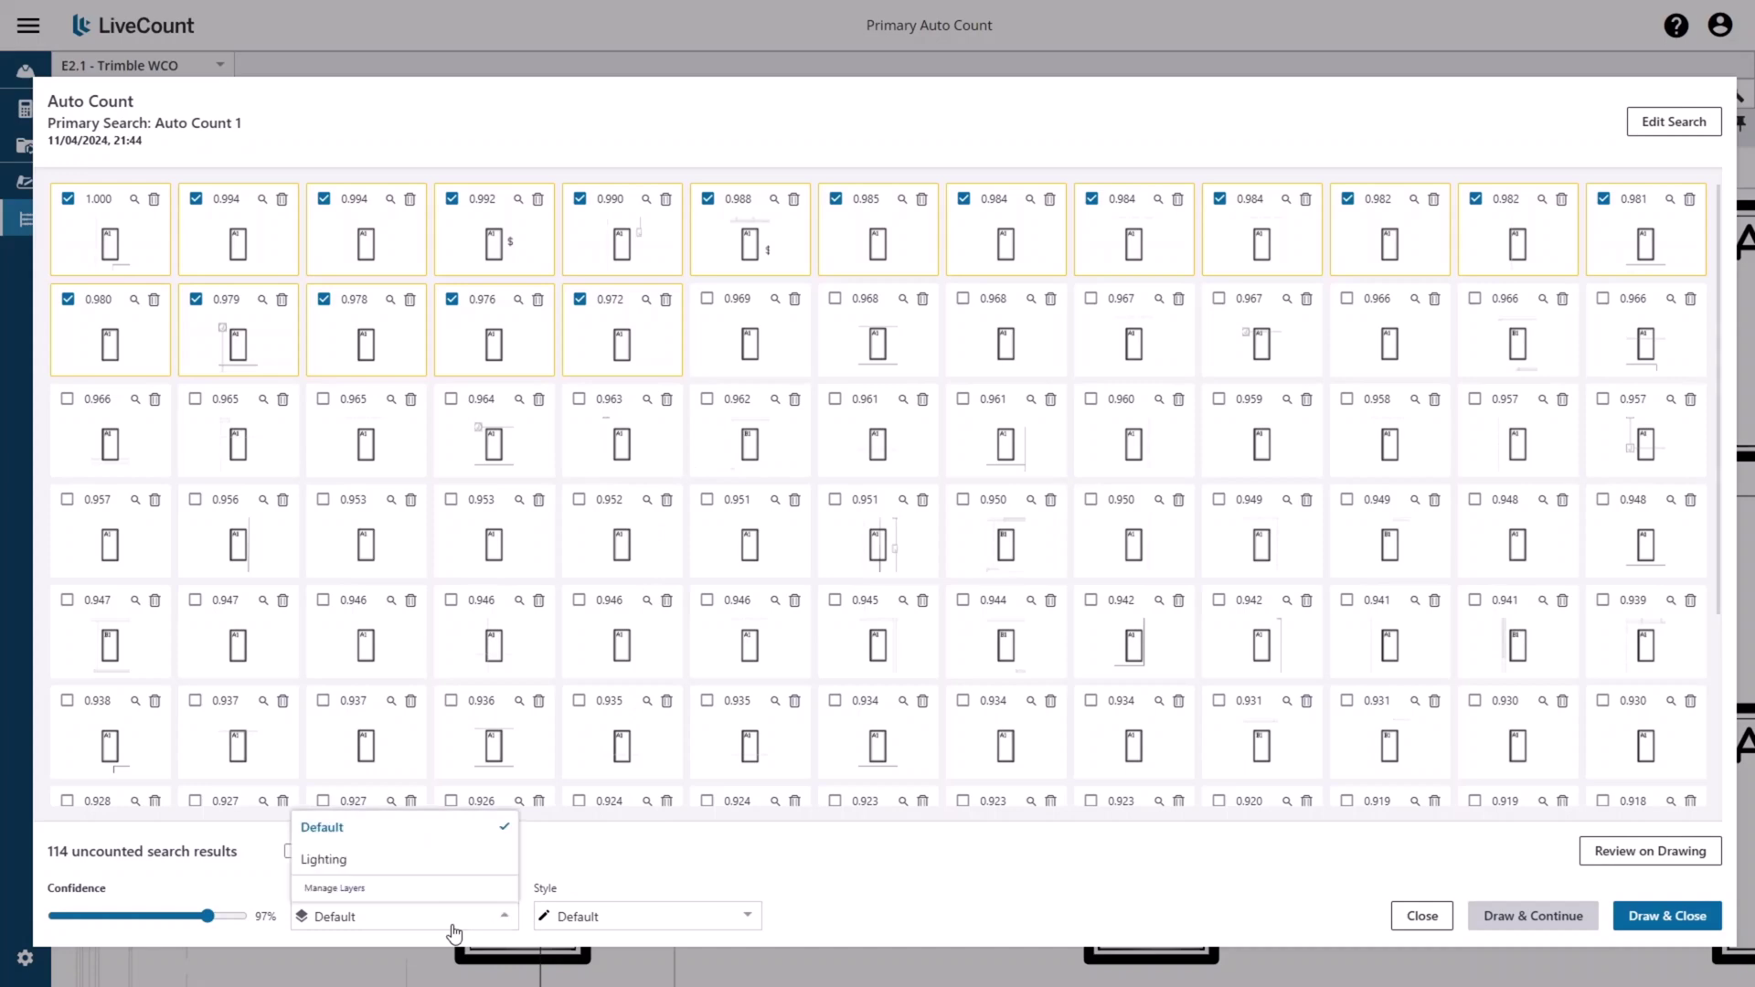
pyautogui.click(439, 861)
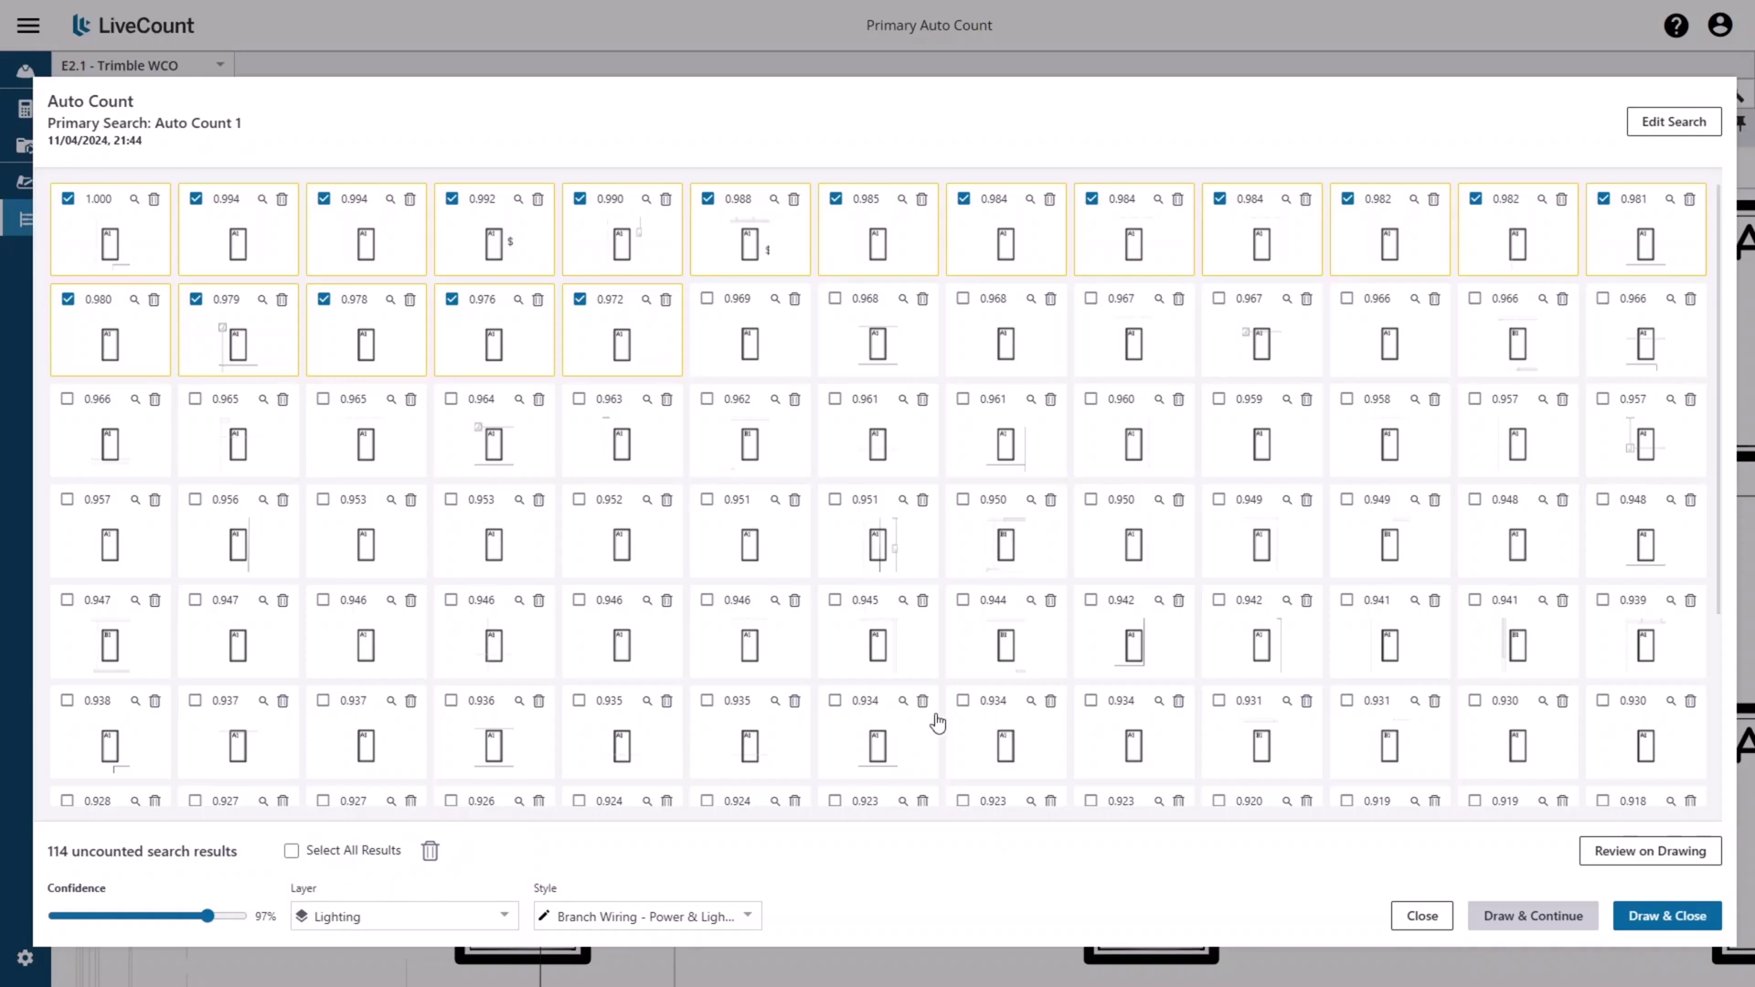
pyautogui.click(1645, 135)
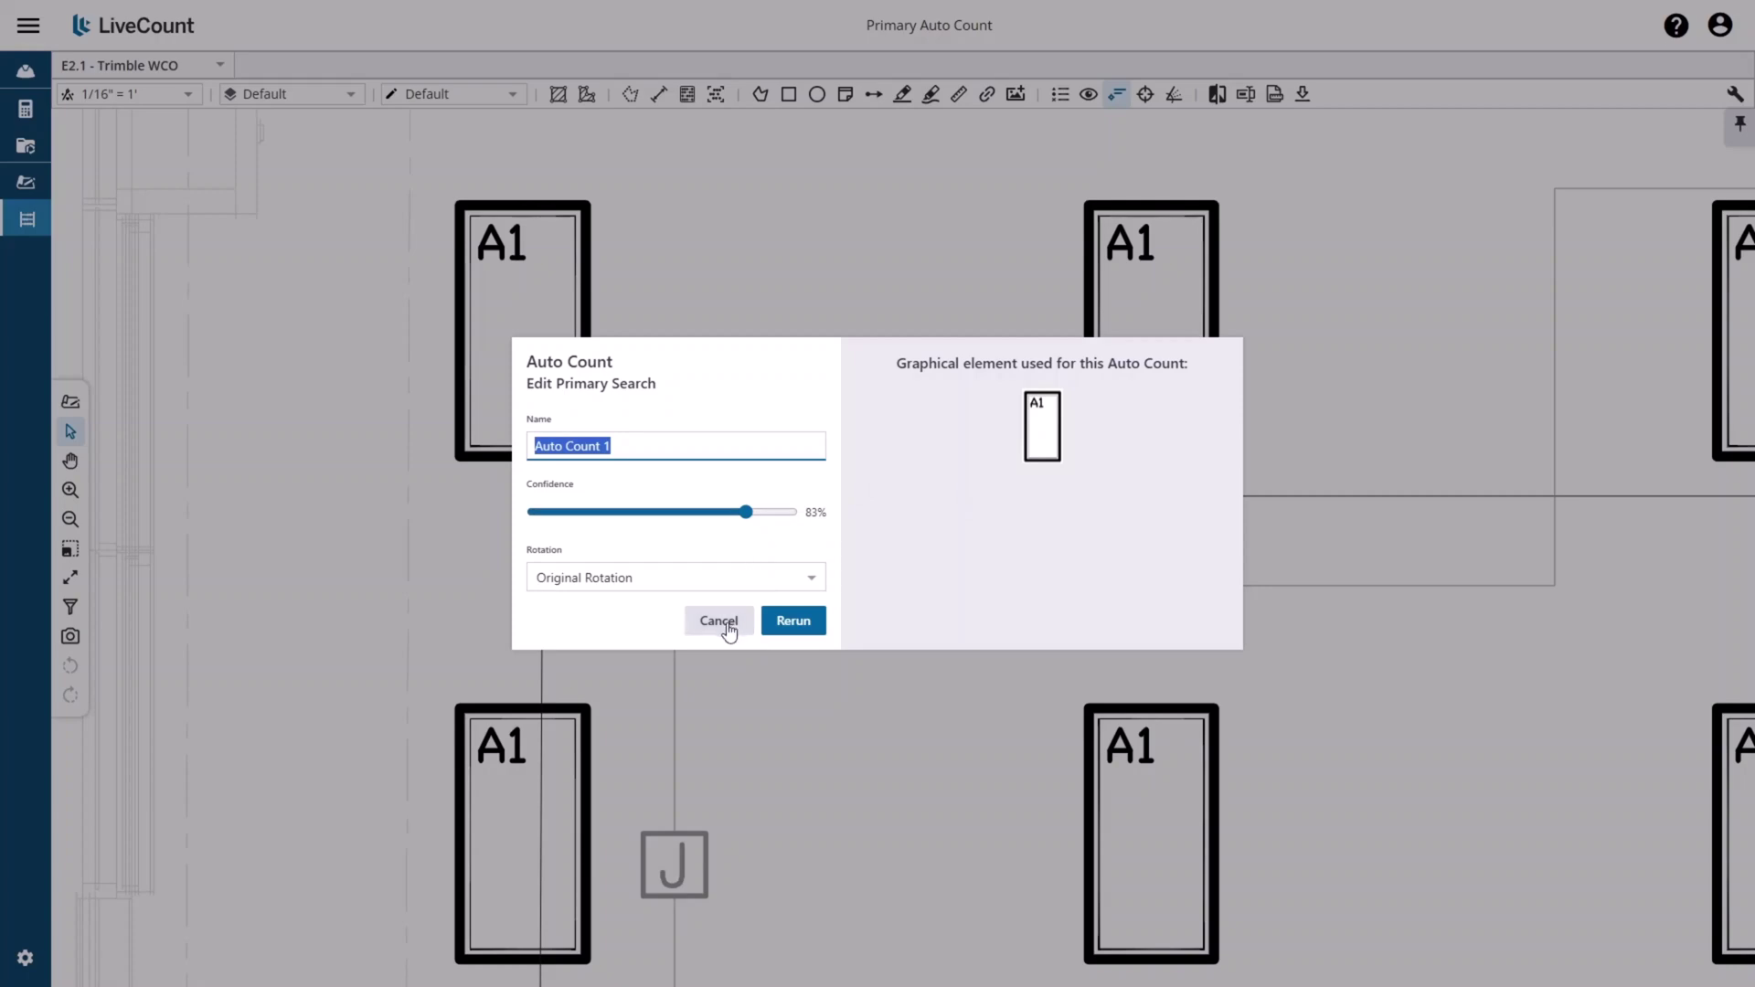
pyautogui.click(728, 629)
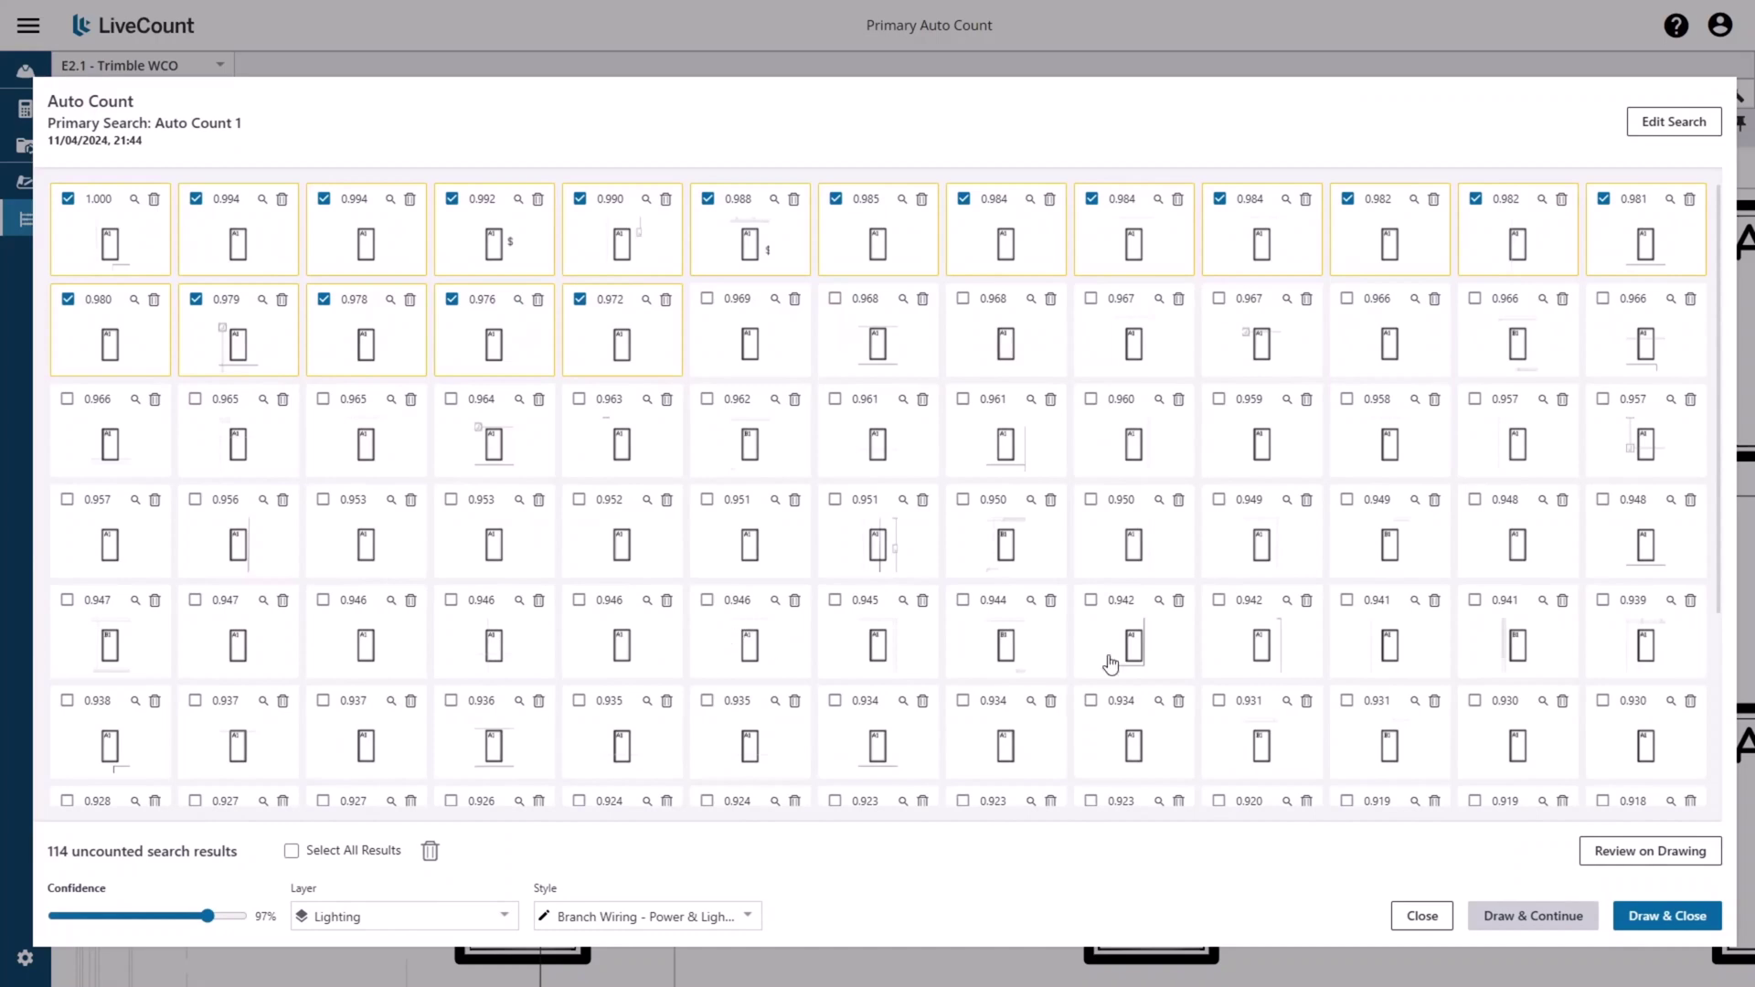
# Draw the 18 checked A1 matches and keep reviewing, leaving 96 uncounted
pyautogui.click(1524, 917)
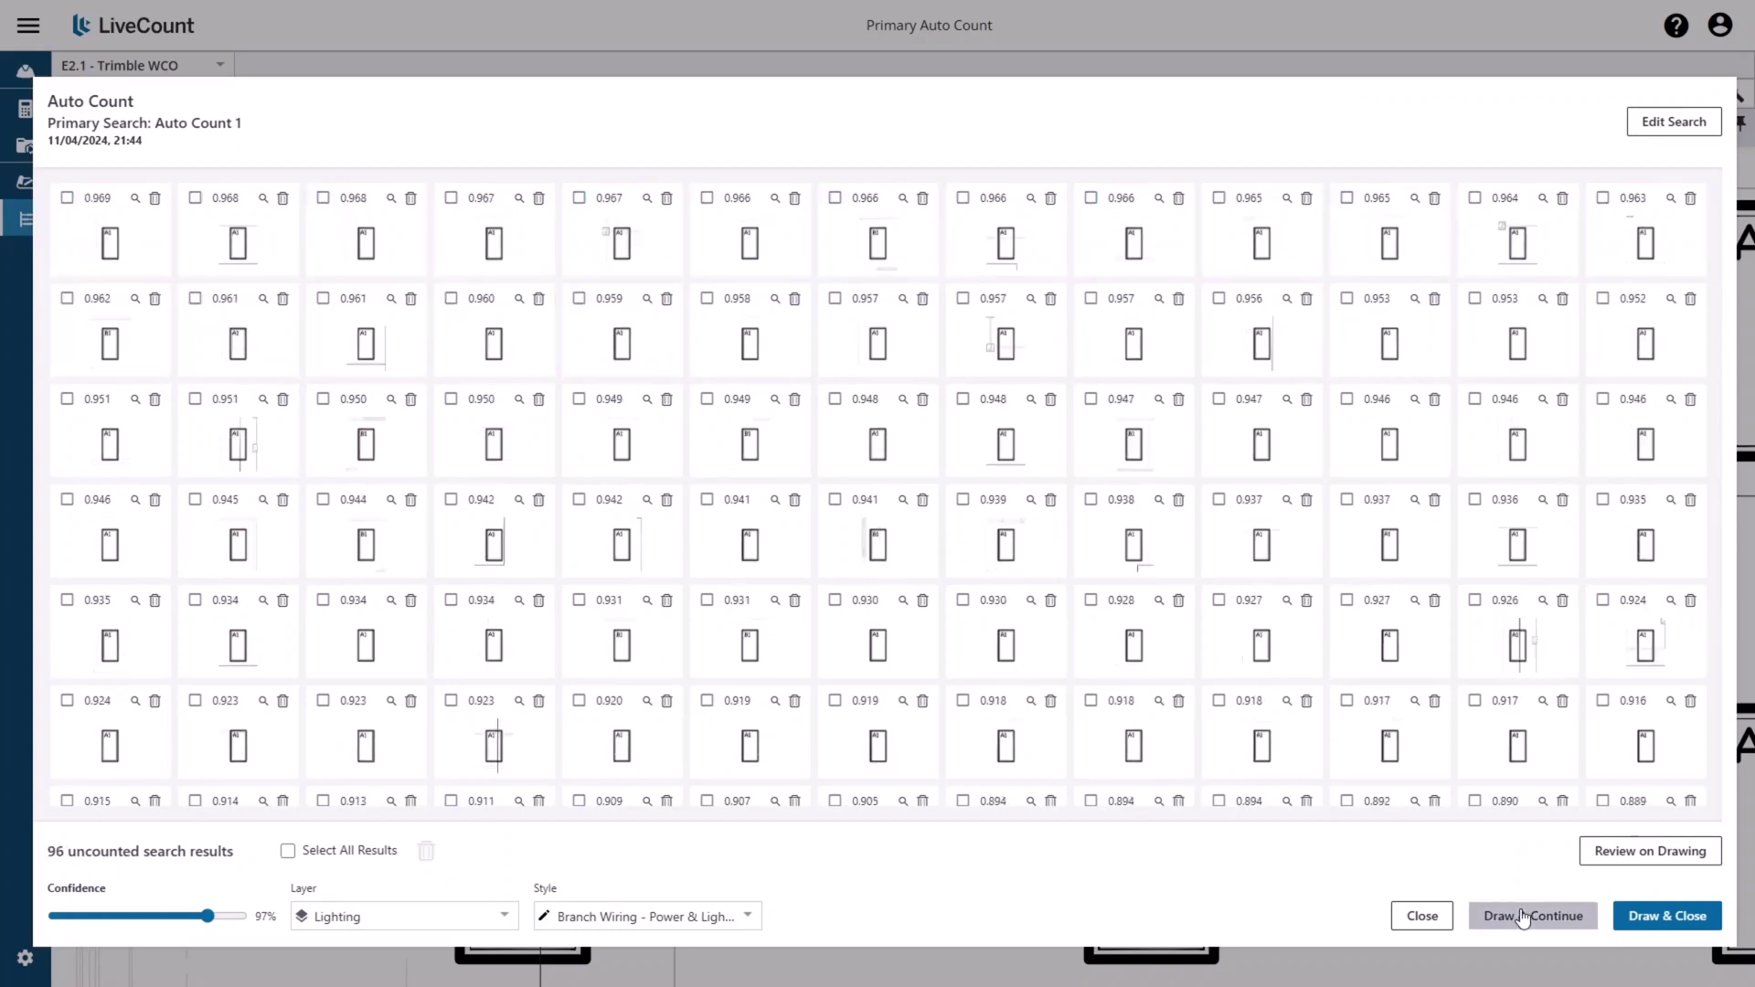
# Review results on the plan, zooming out and panning to show the A1 grid and Workspace 1
pyautogui.click(1609, 867)
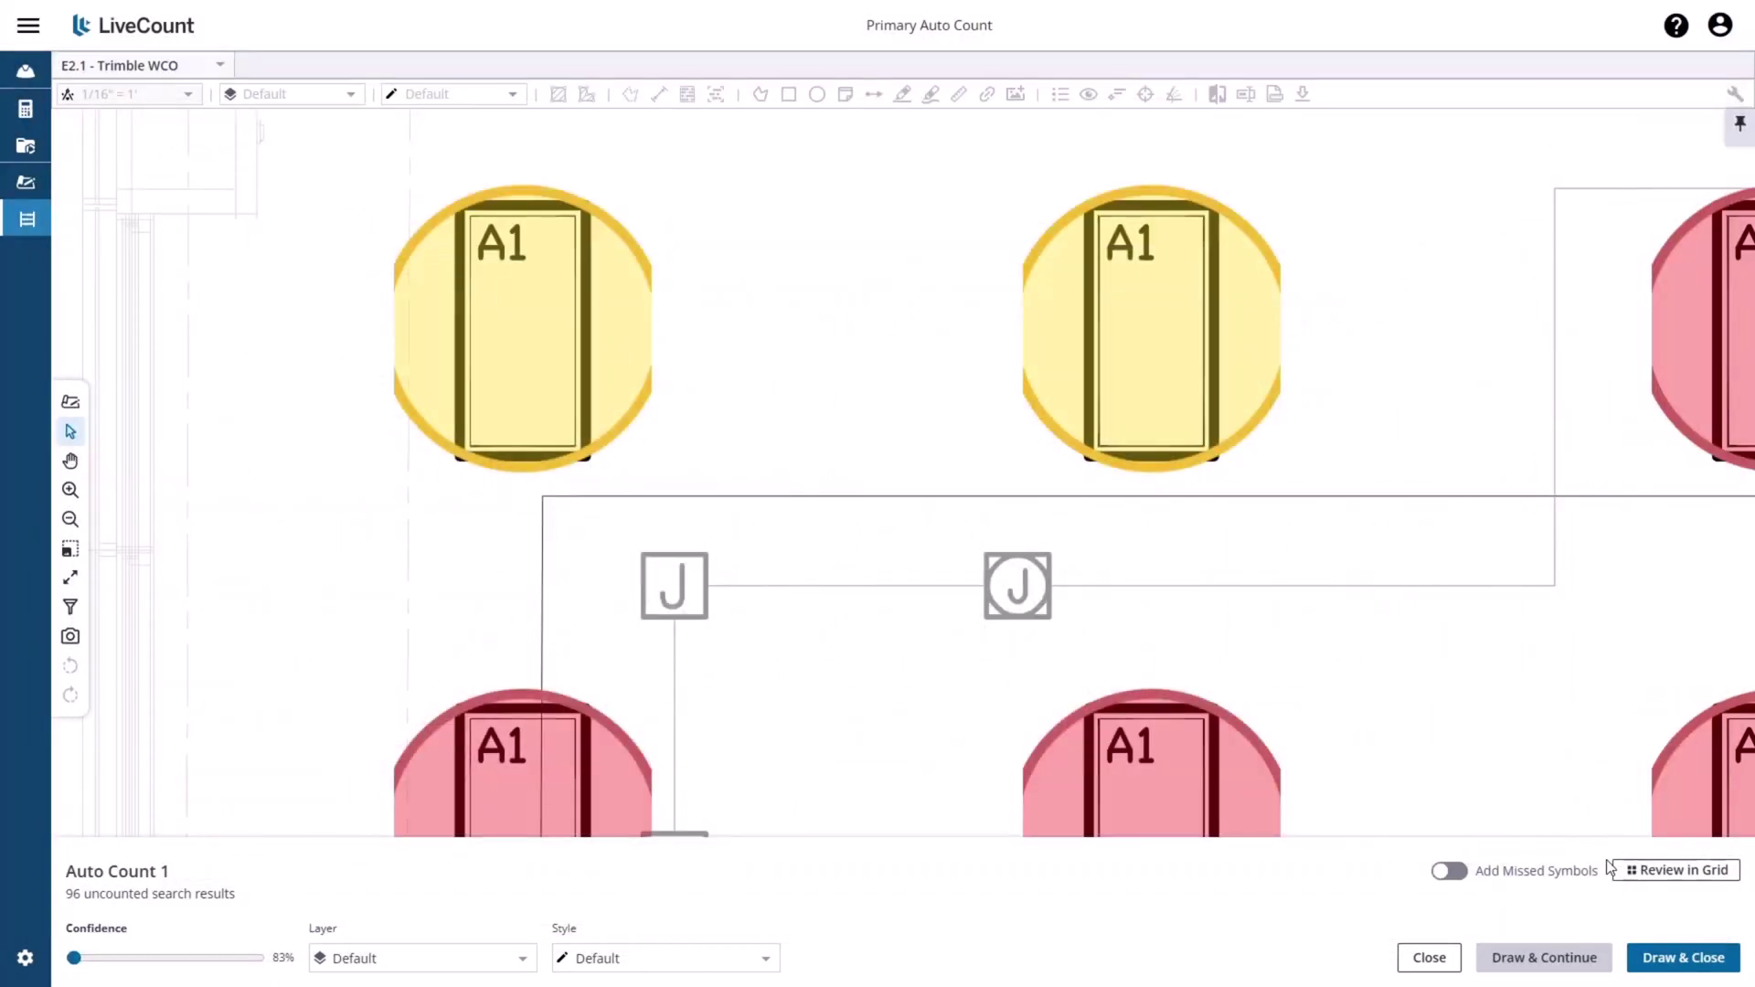
pyautogui.scroll(-8, 851, 629)
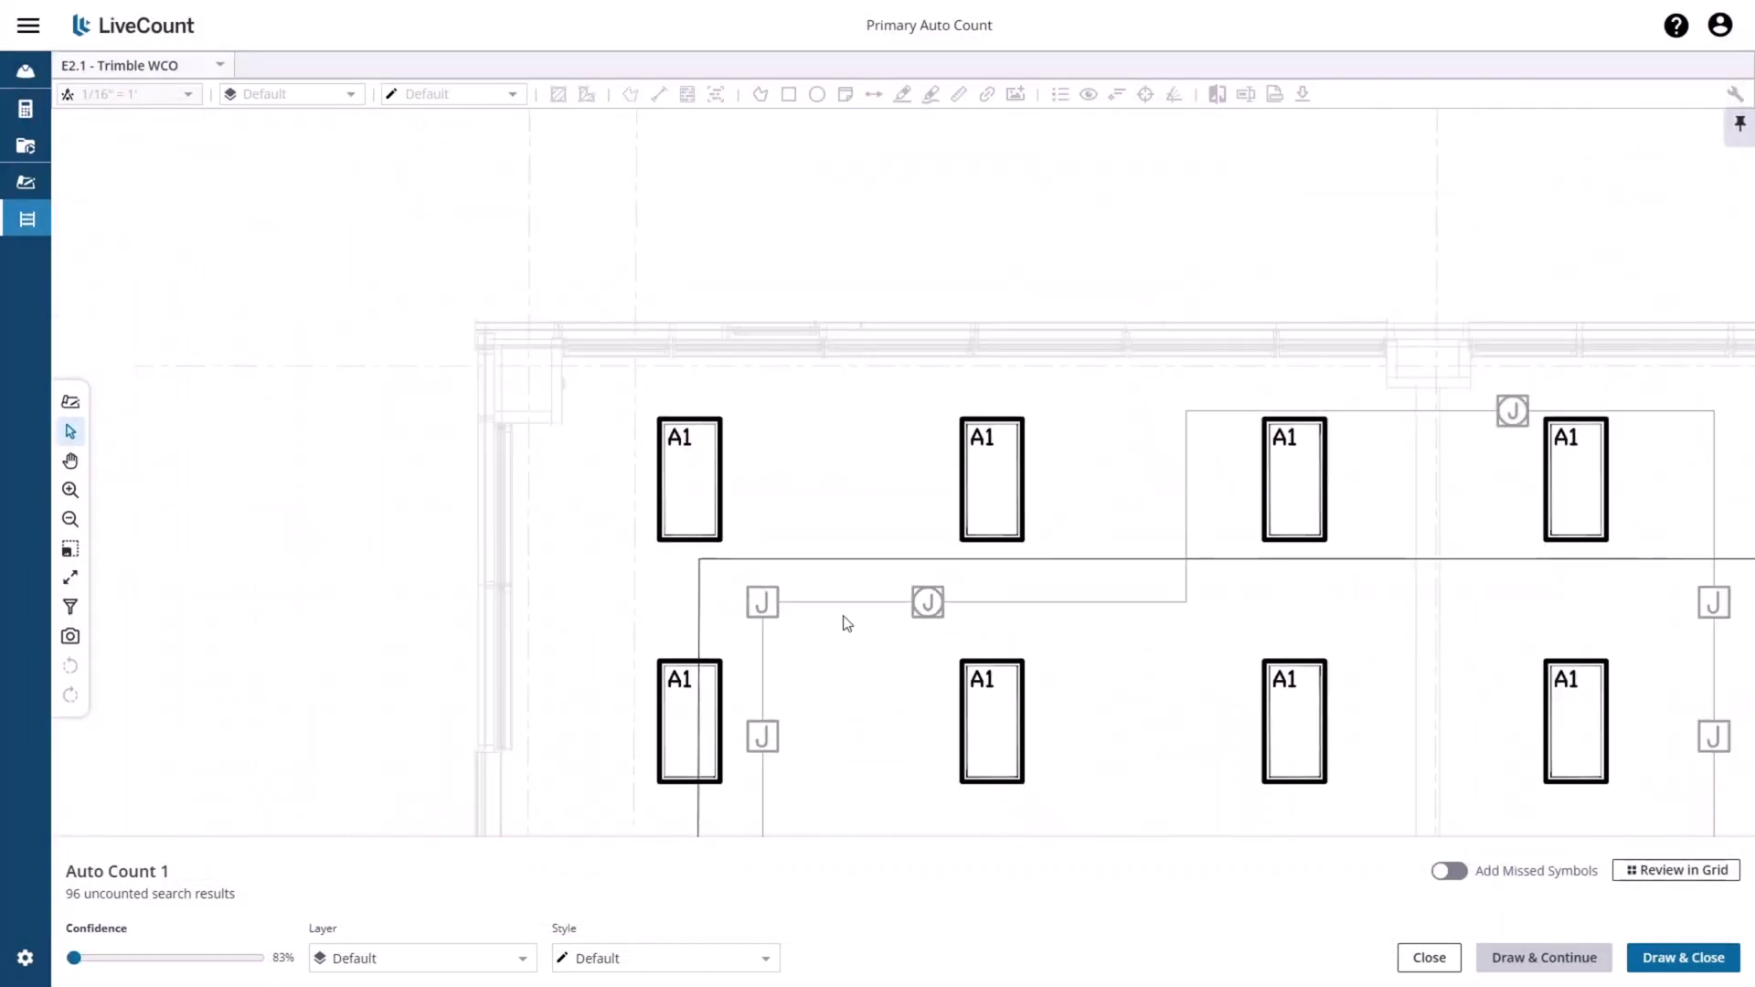
pyautogui.moveTo(1109, 674)
pyautogui.mouseDown()
pyautogui.moveTo(1001, 579)
pyautogui.moveTo(764, 441)
pyautogui.mouseUp()
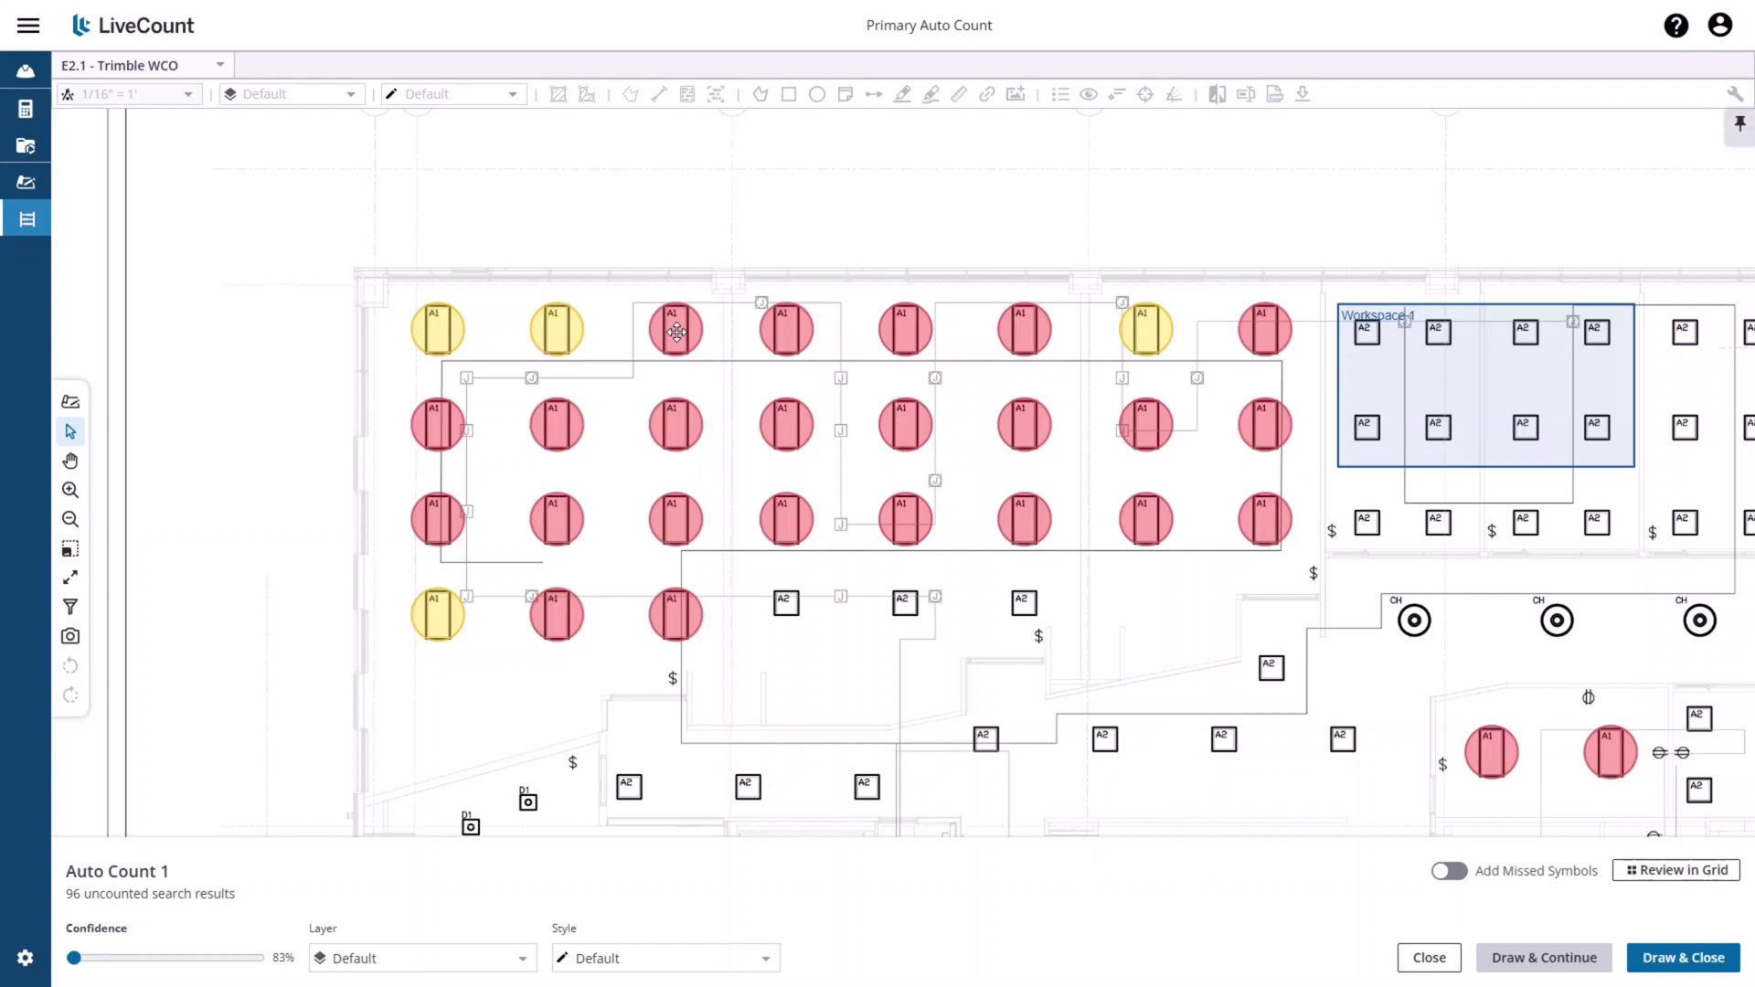
# Mark five A1 results in the left fixture grid green, undoing one mistaken pick
pyautogui.click(676, 331)
pyautogui.click(675, 425)
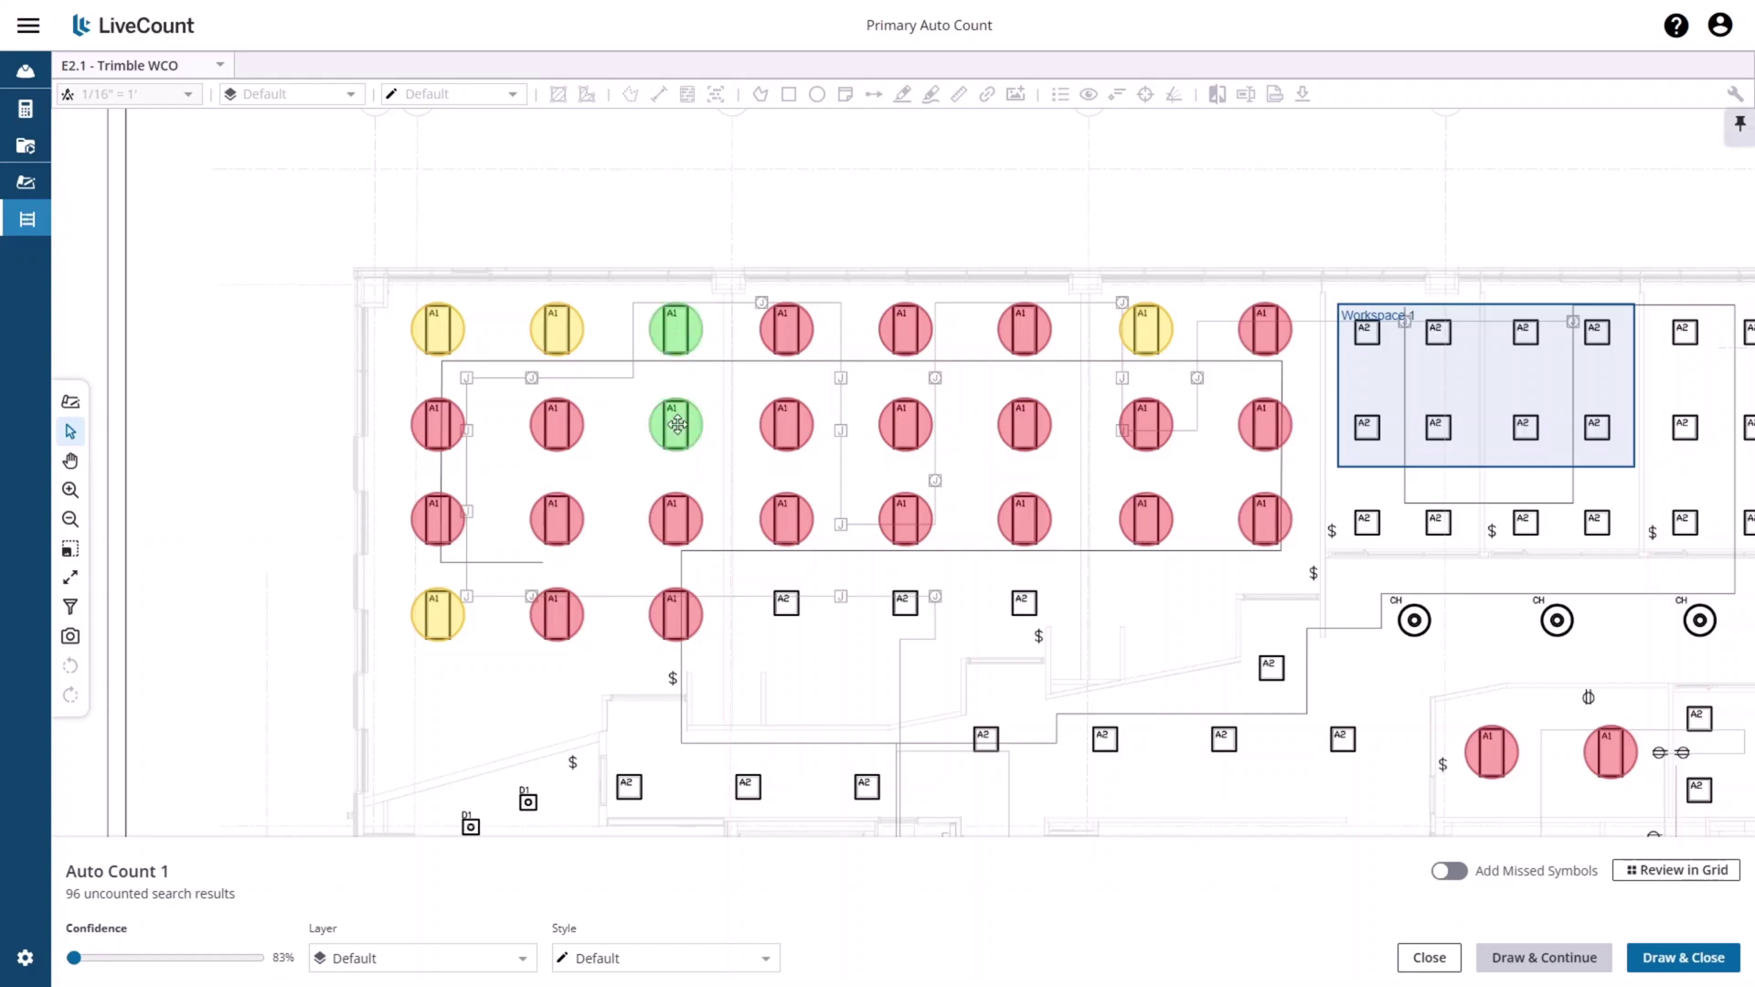
pyautogui.click(676, 514)
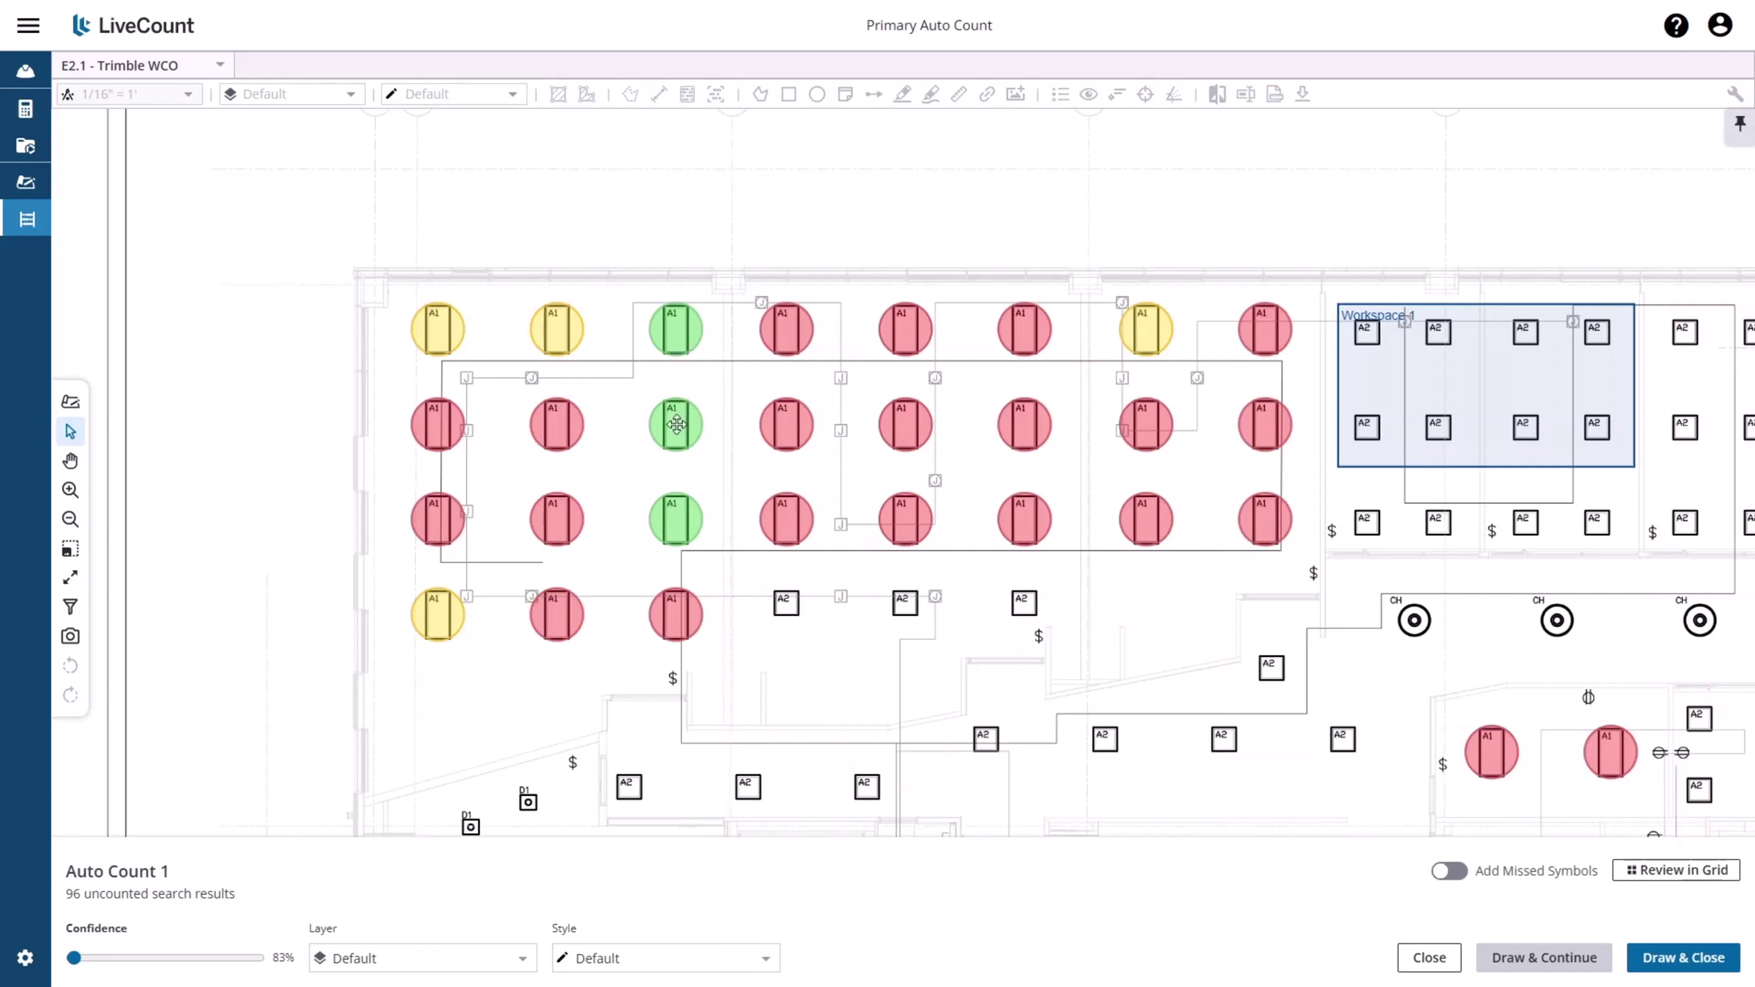
pyautogui.click(559, 425)
pyautogui.click(446, 425)
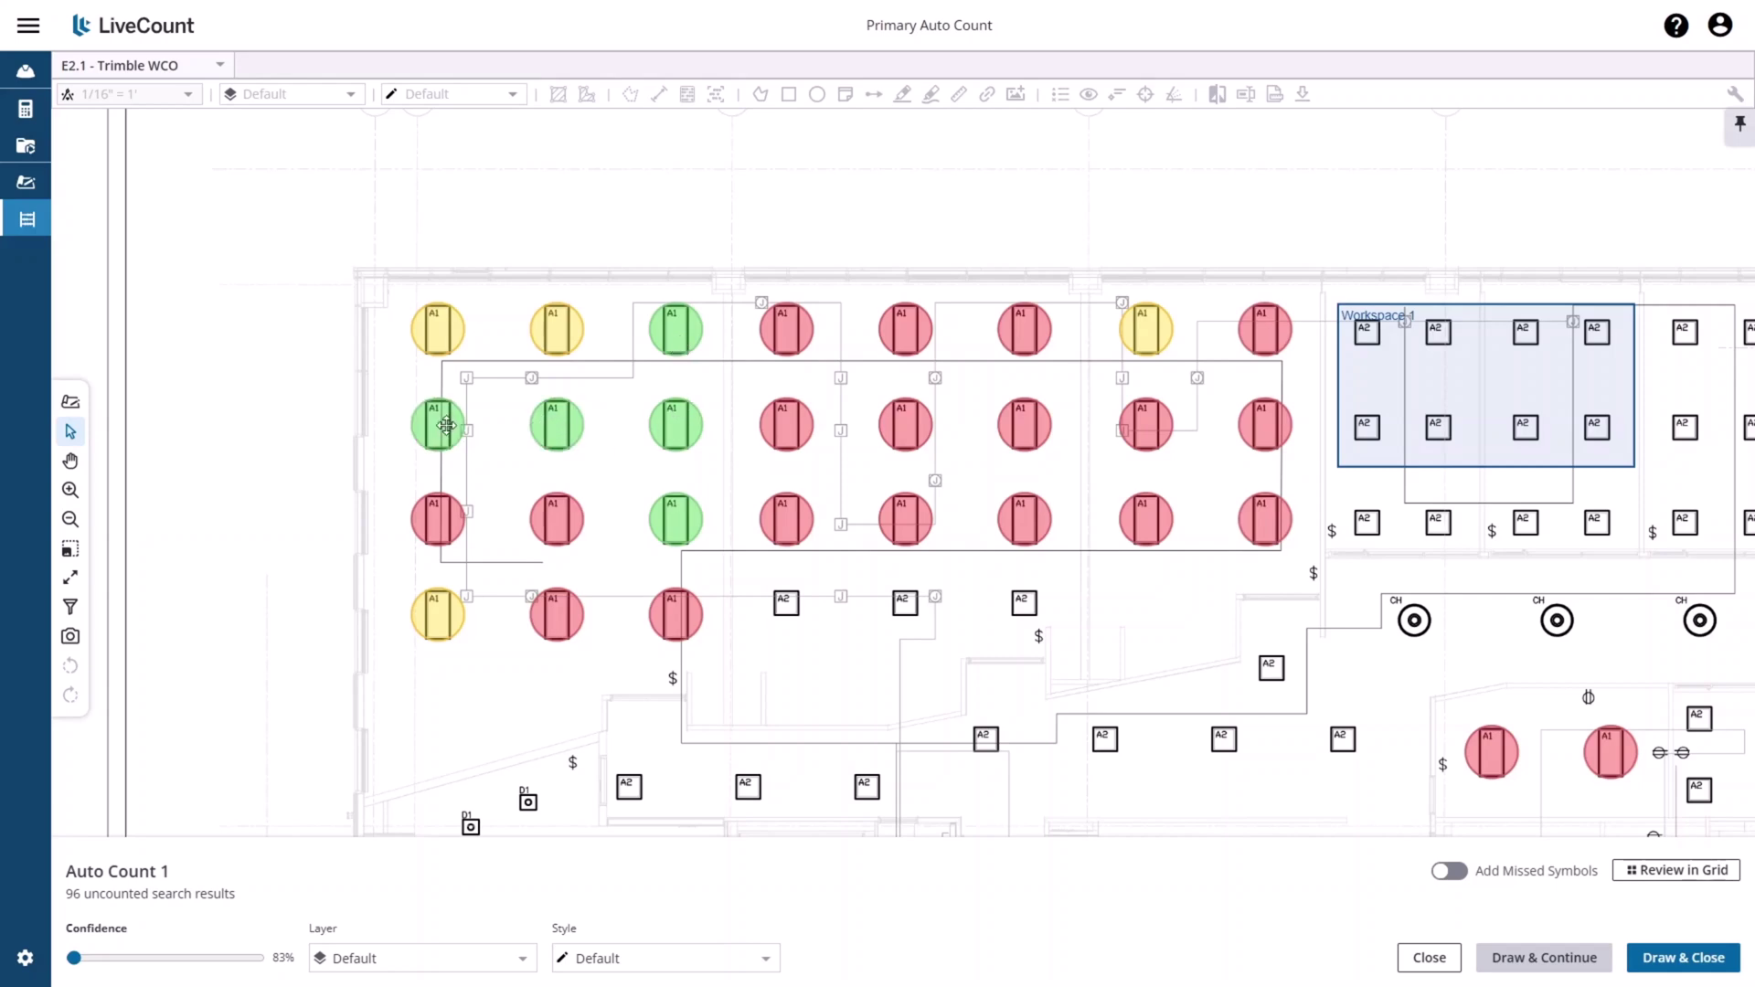
pyautogui.click(546, 431)
pyautogui.click(552, 522)
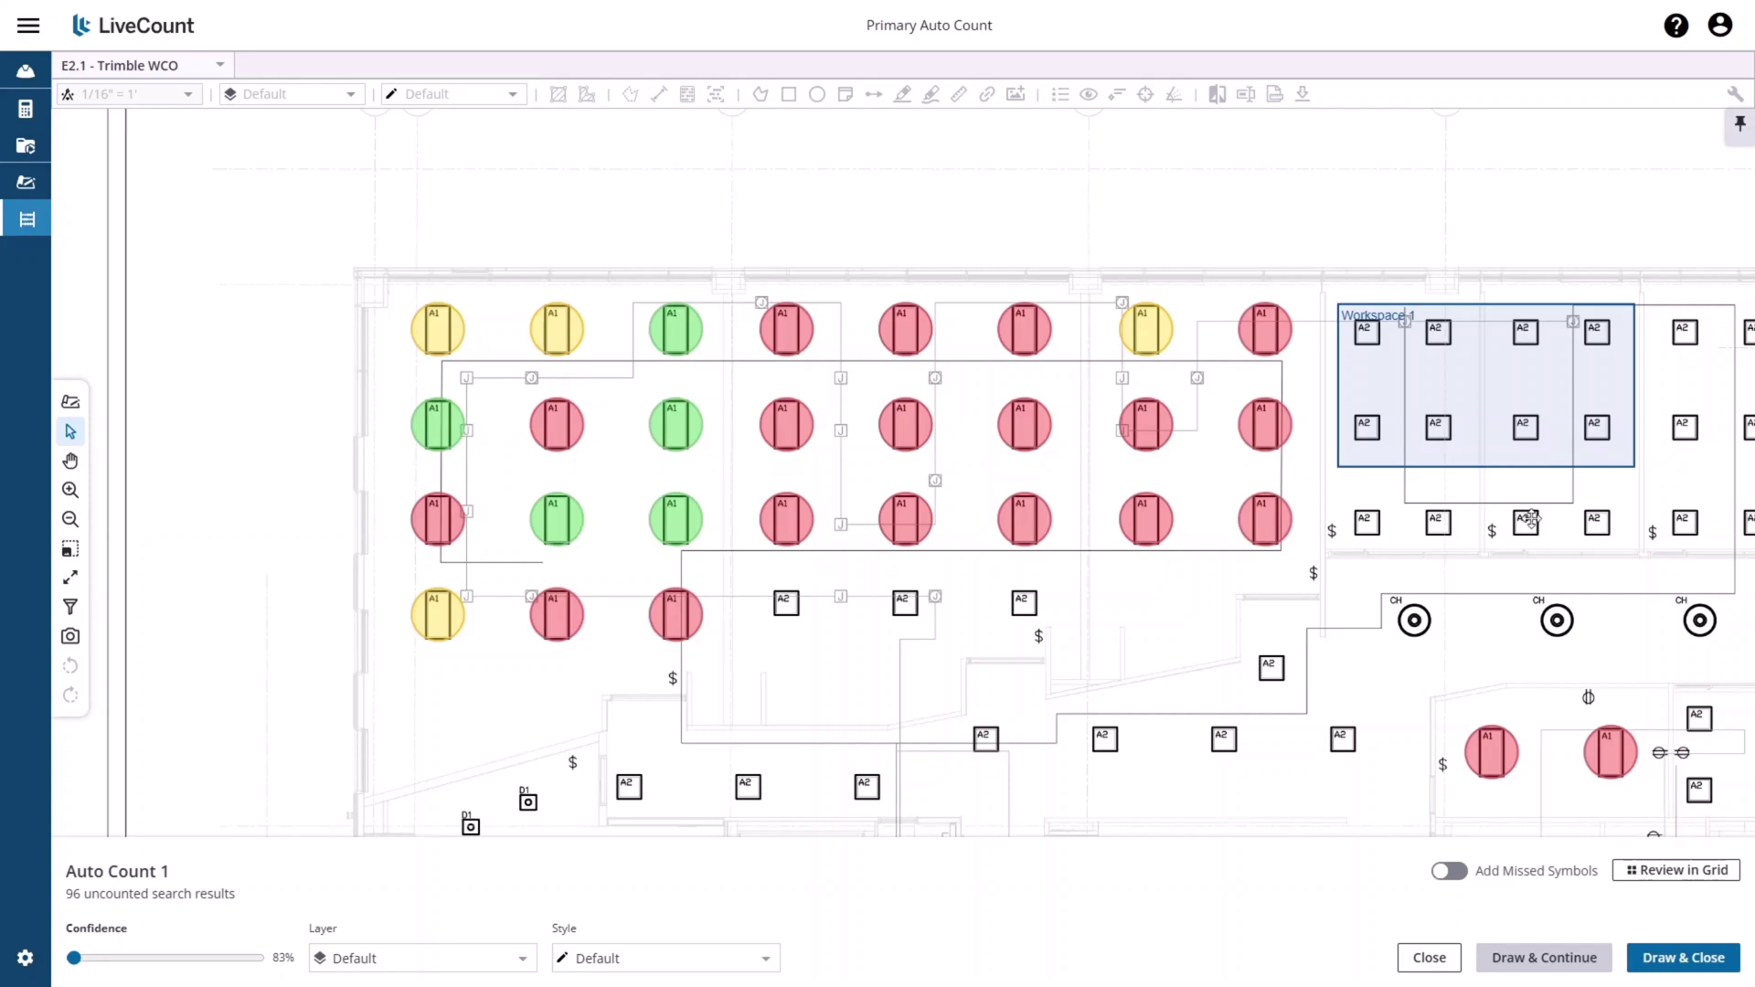
# Draw the five accepted A1 fixtures and continue, leaving 91 uncounted results
pyautogui.click(1562, 959)
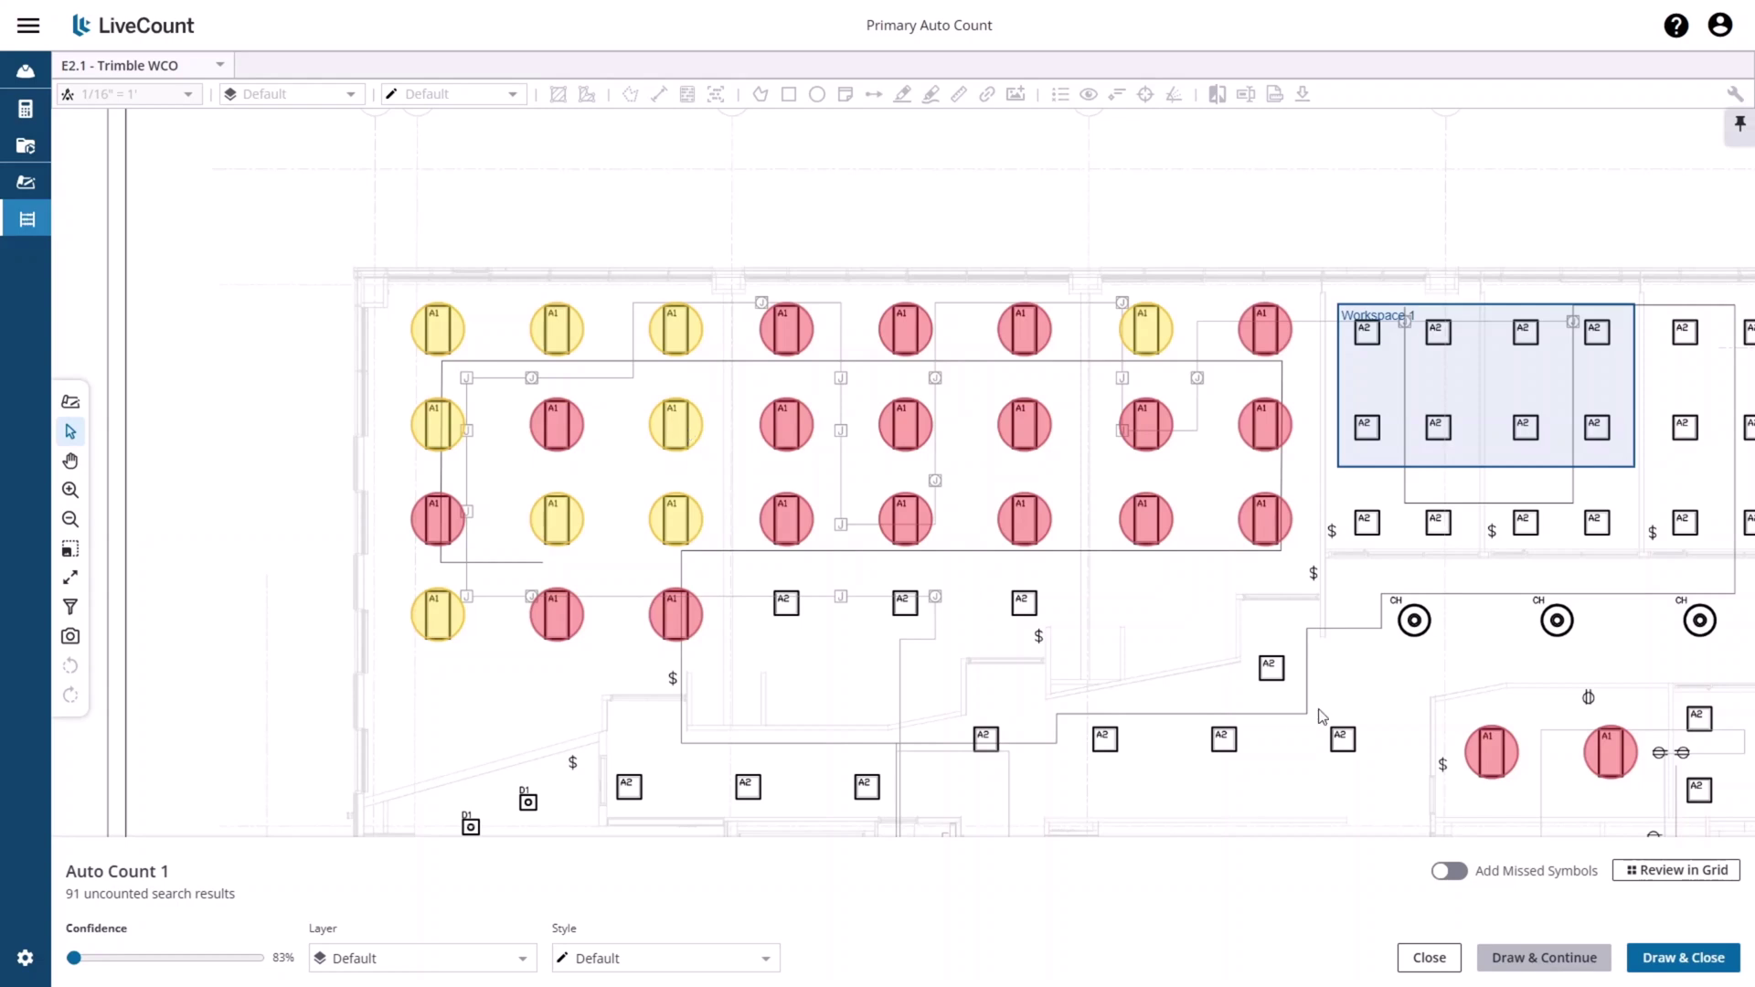
# Turn on Add Missed Symbols and add the three CH symbols below Workspace 1
pyautogui.moveTo(1249, 619); pyautogui.dragTo(637, 406)
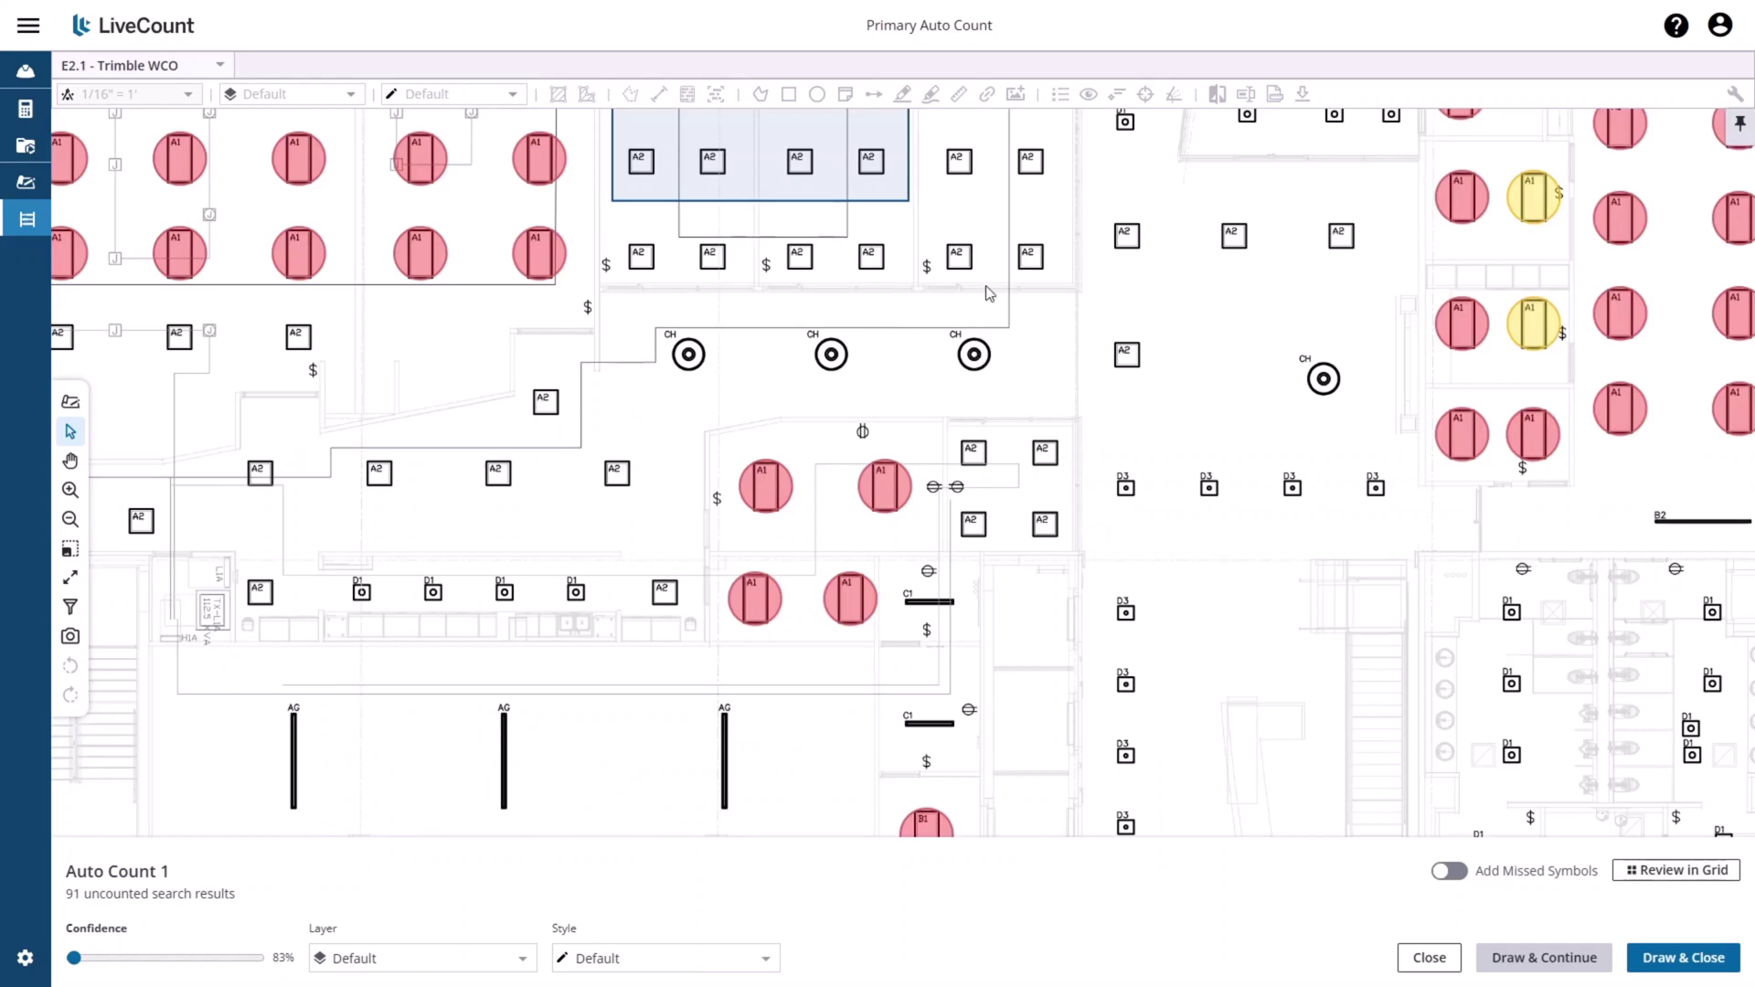
pyautogui.click(1448, 873)
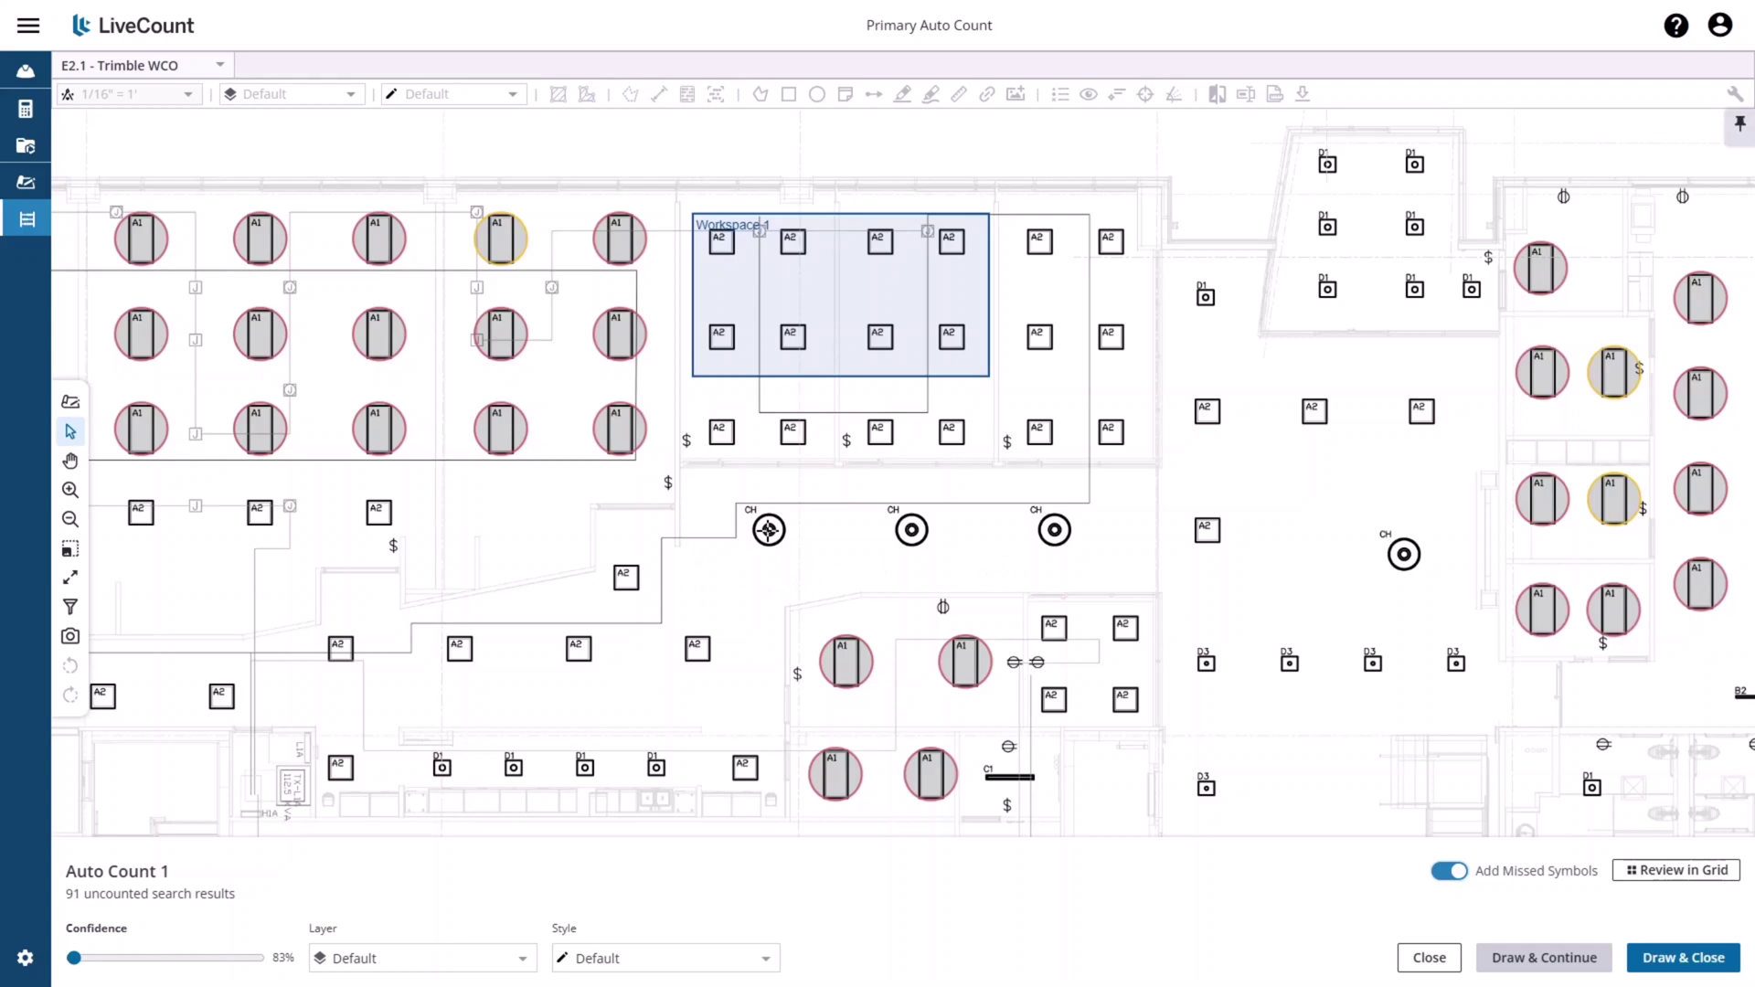
pyautogui.click(768, 531)
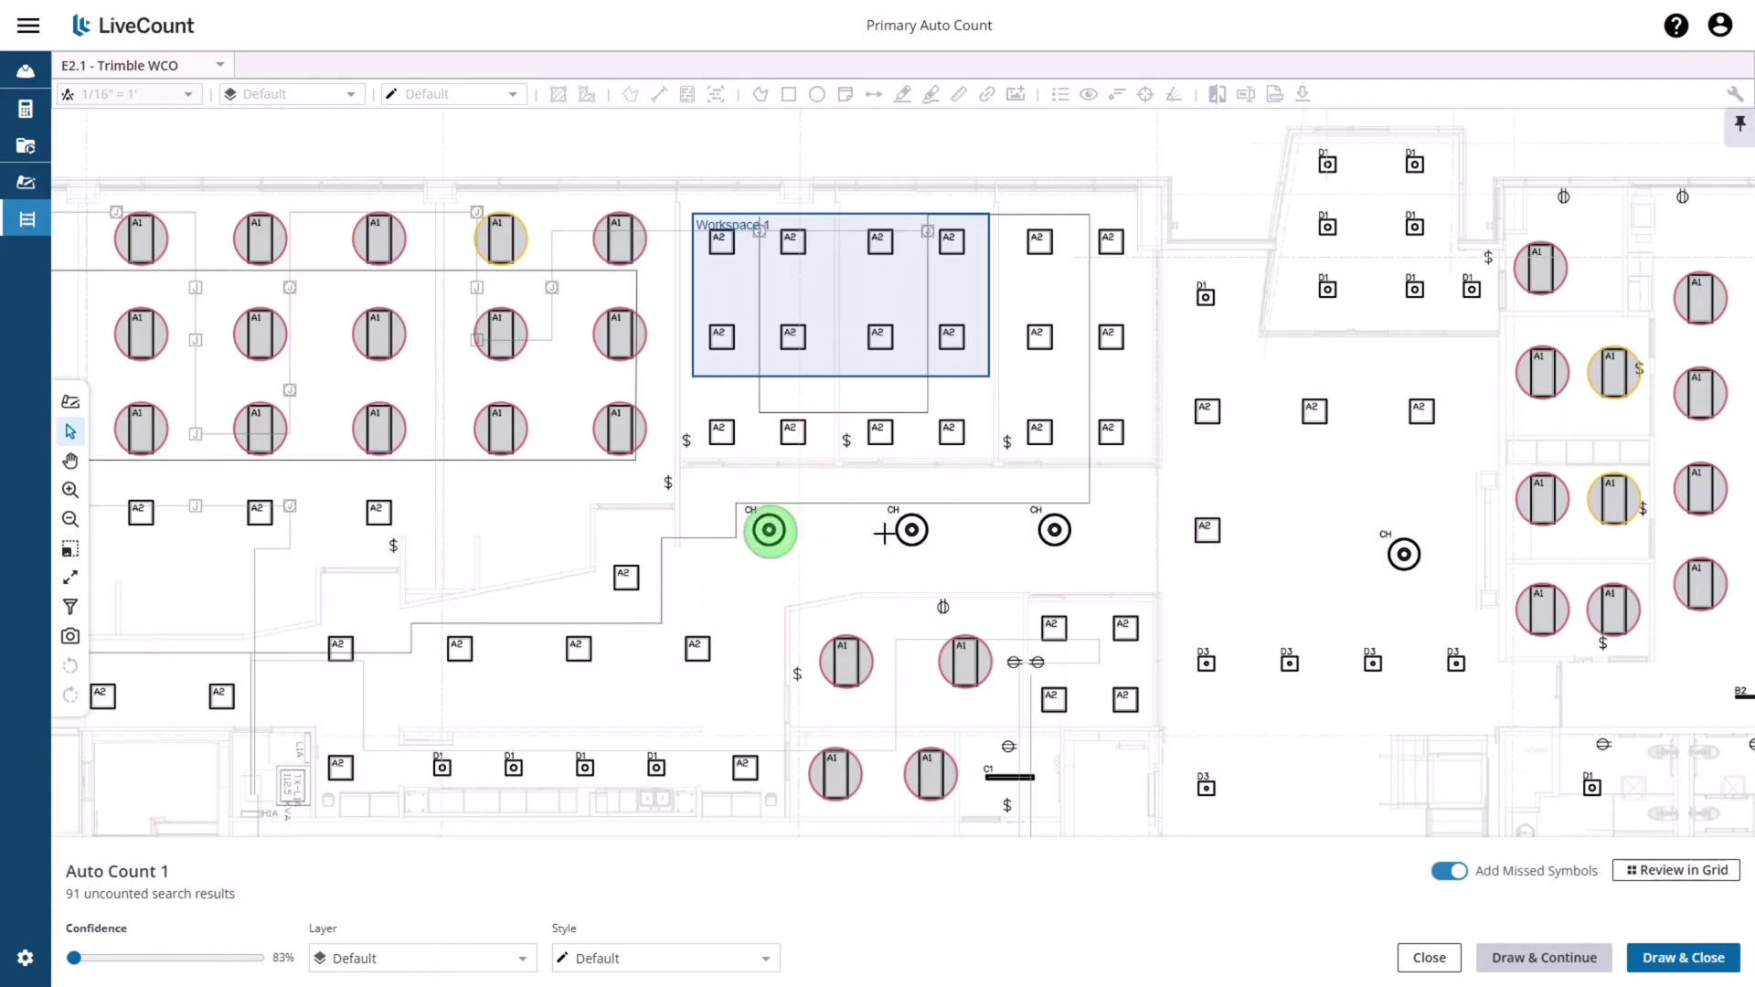
pyautogui.click(912, 530)
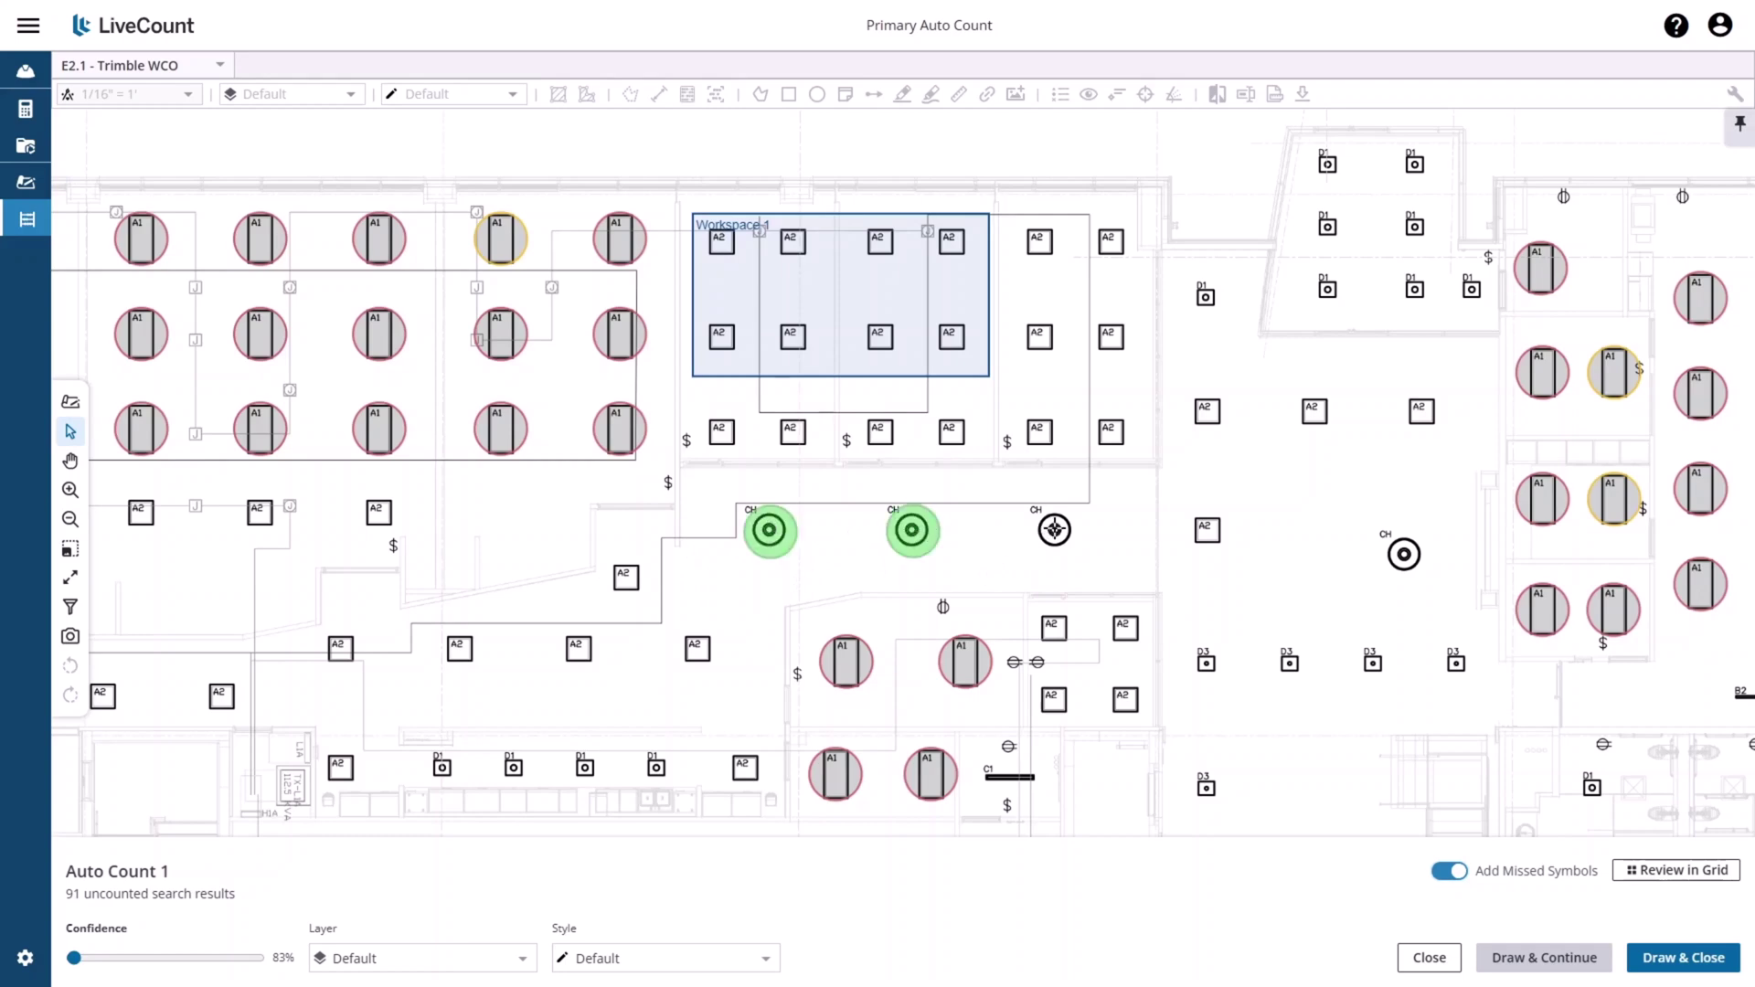
pyautogui.click(1055, 529)
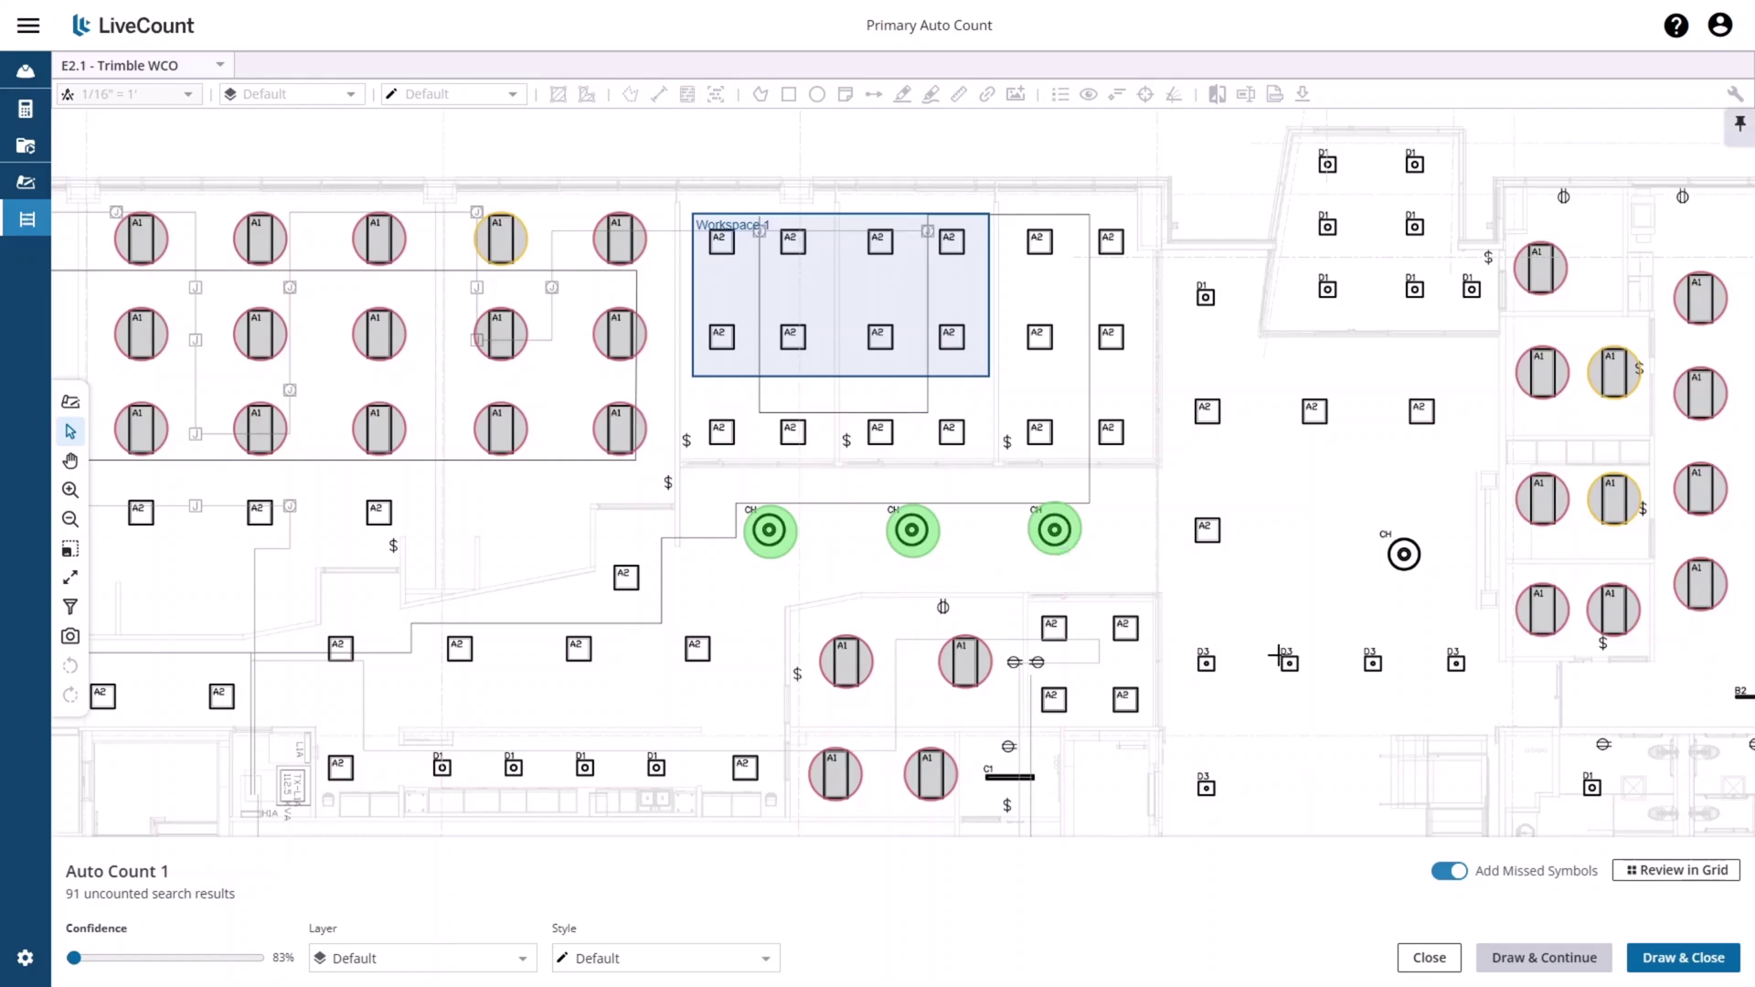
pyautogui.scroll(-3, 1266, 657)
pyautogui.scroll(-2, 1267, 657)
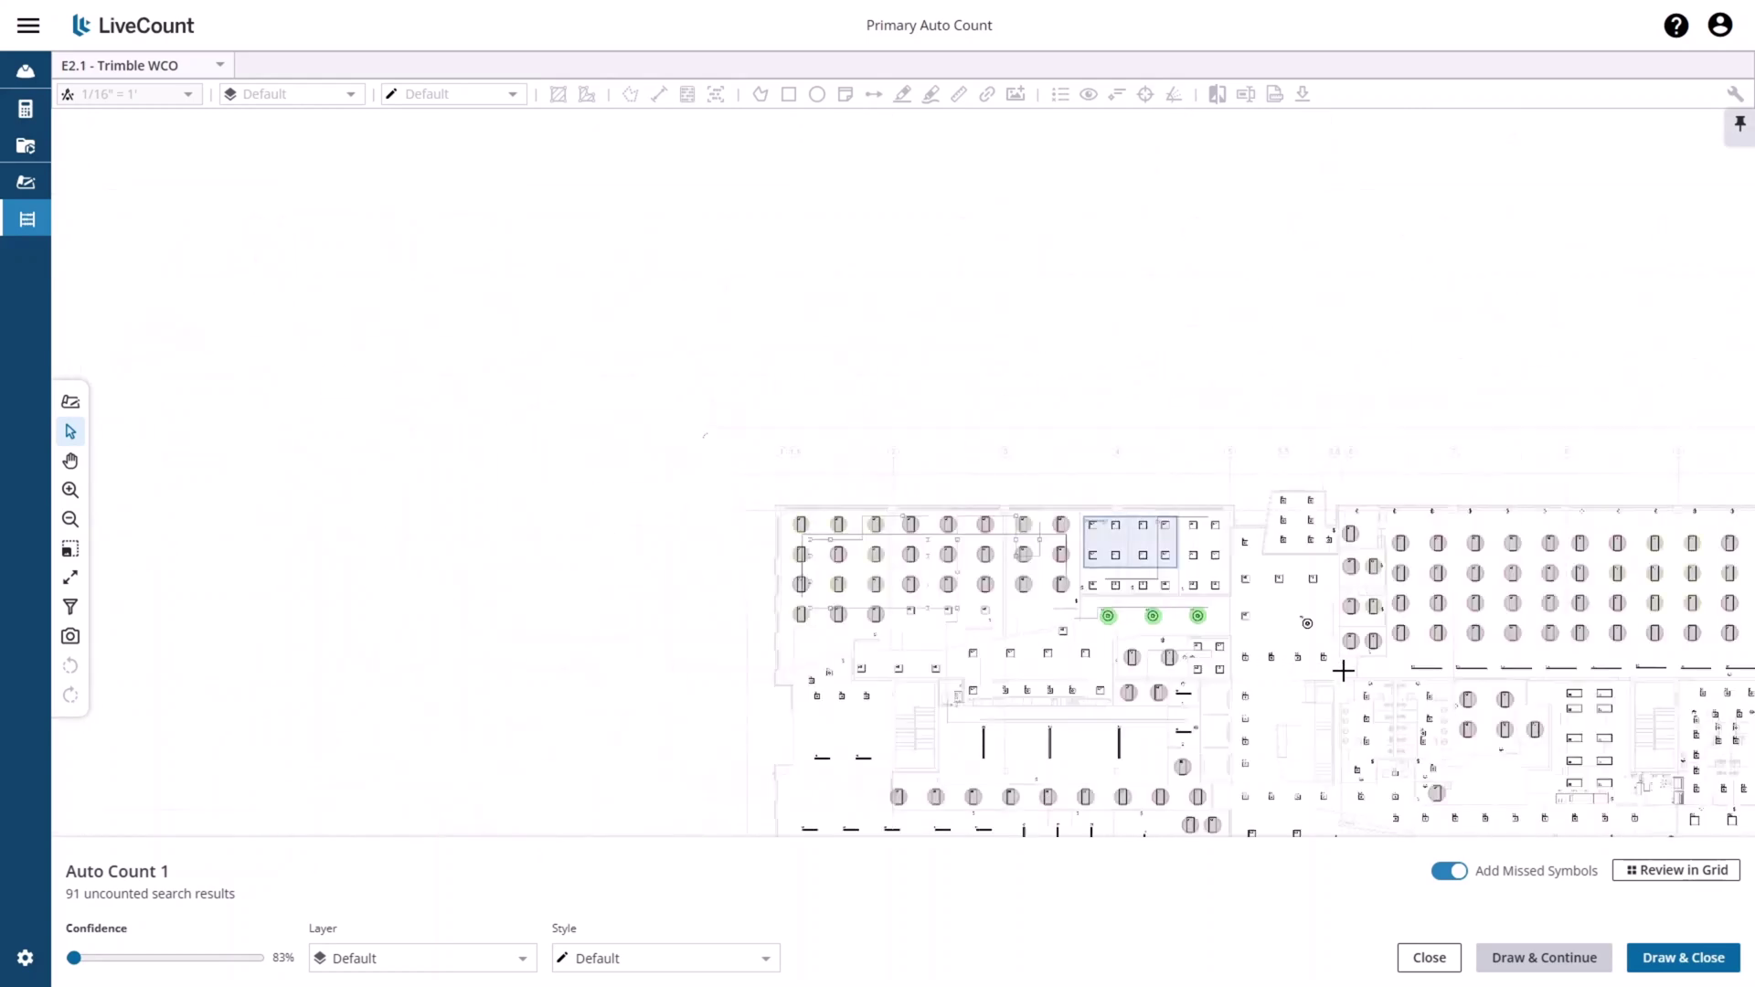
pyautogui.scroll(4, 1183, 627)
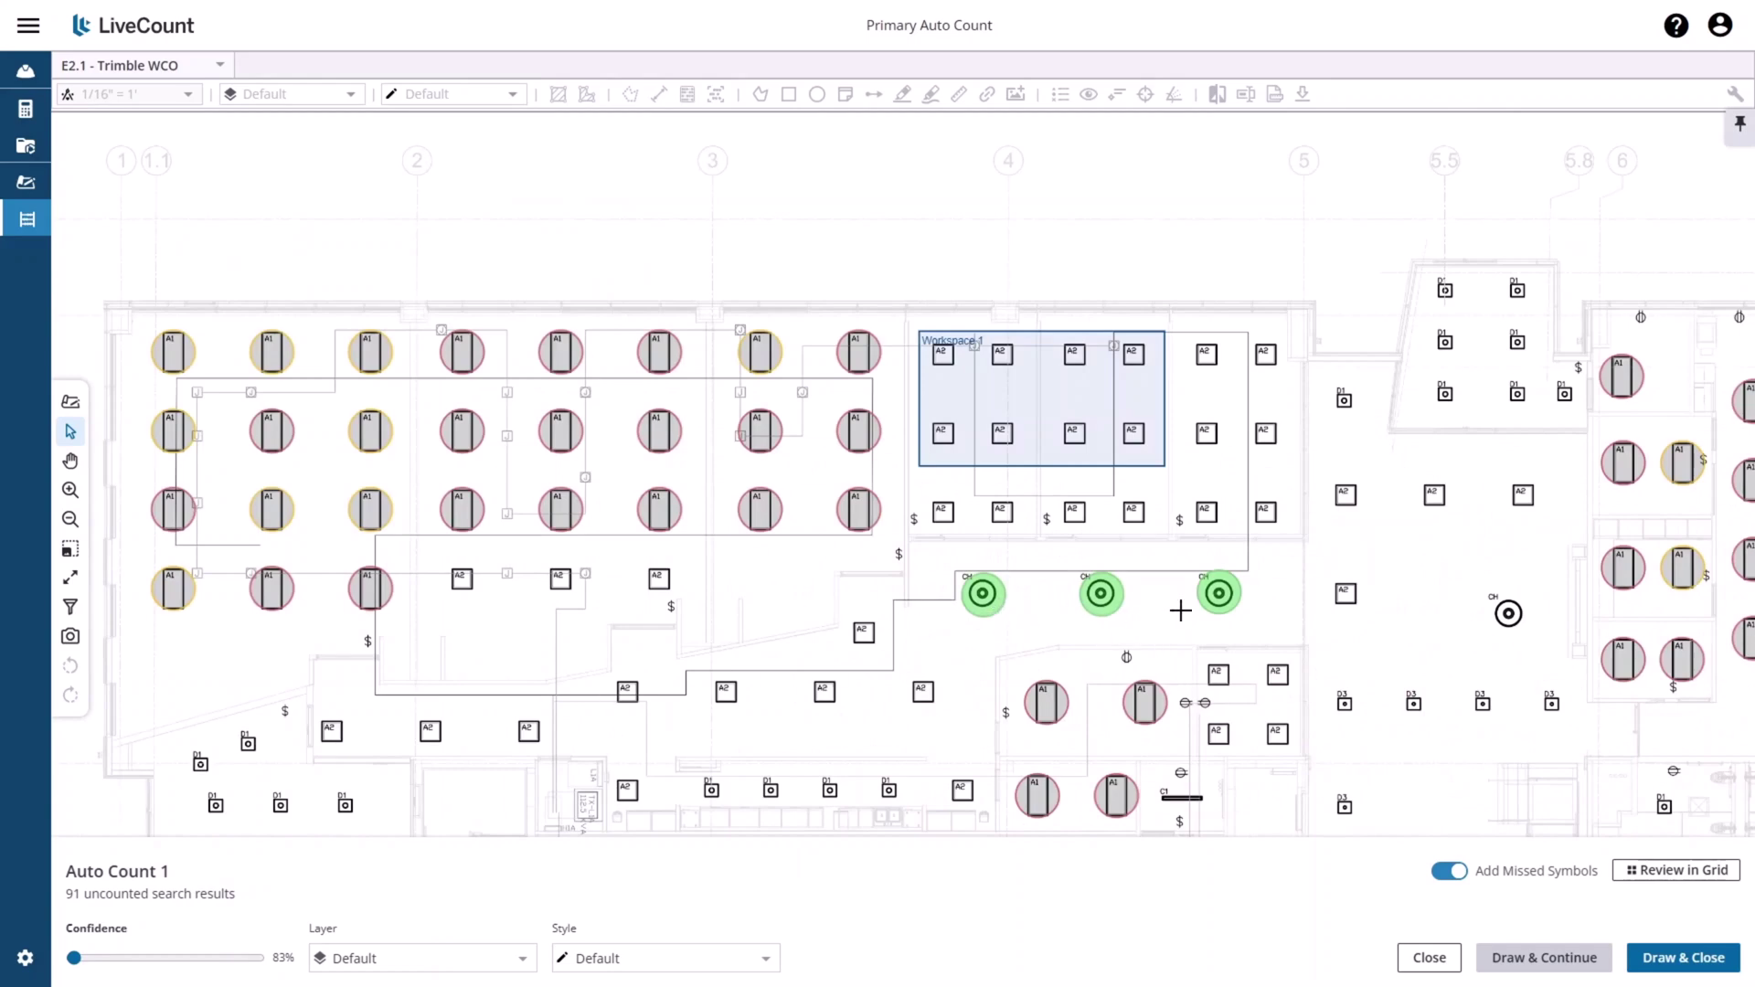
# Turn off Add Missed Symbols and assign the counted results to the Lighting layer
pyautogui.click(1440, 872)
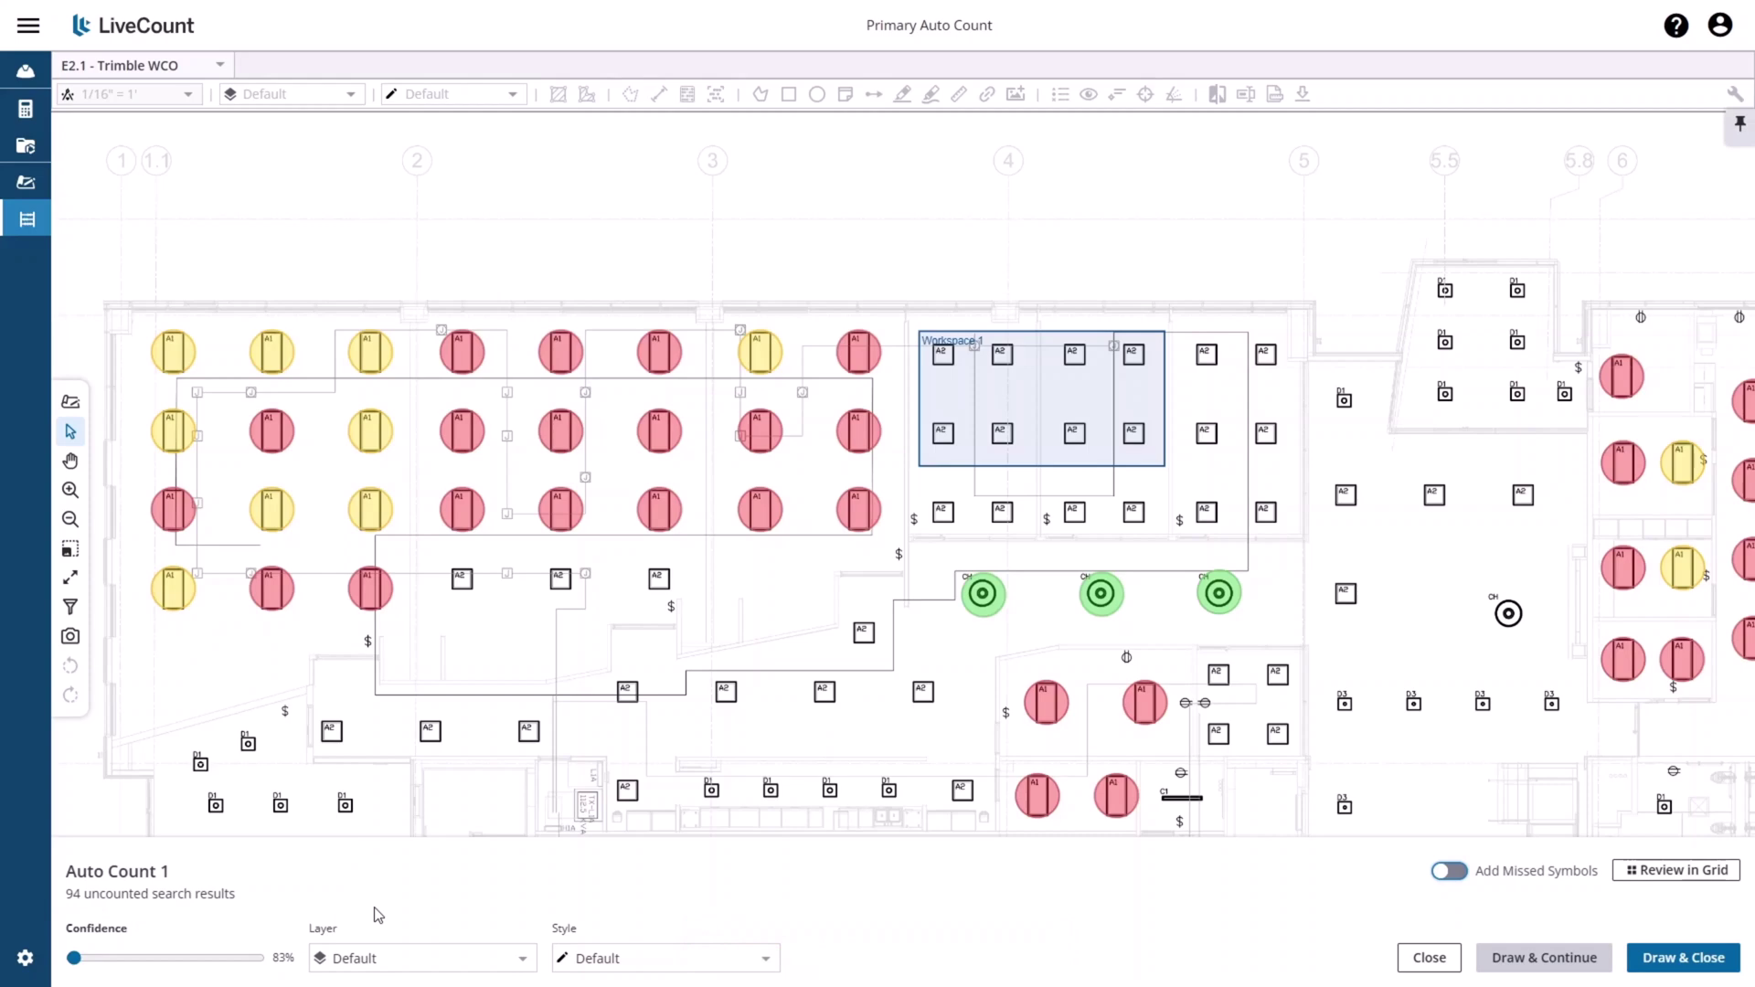
pyautogui.click(471, 969)
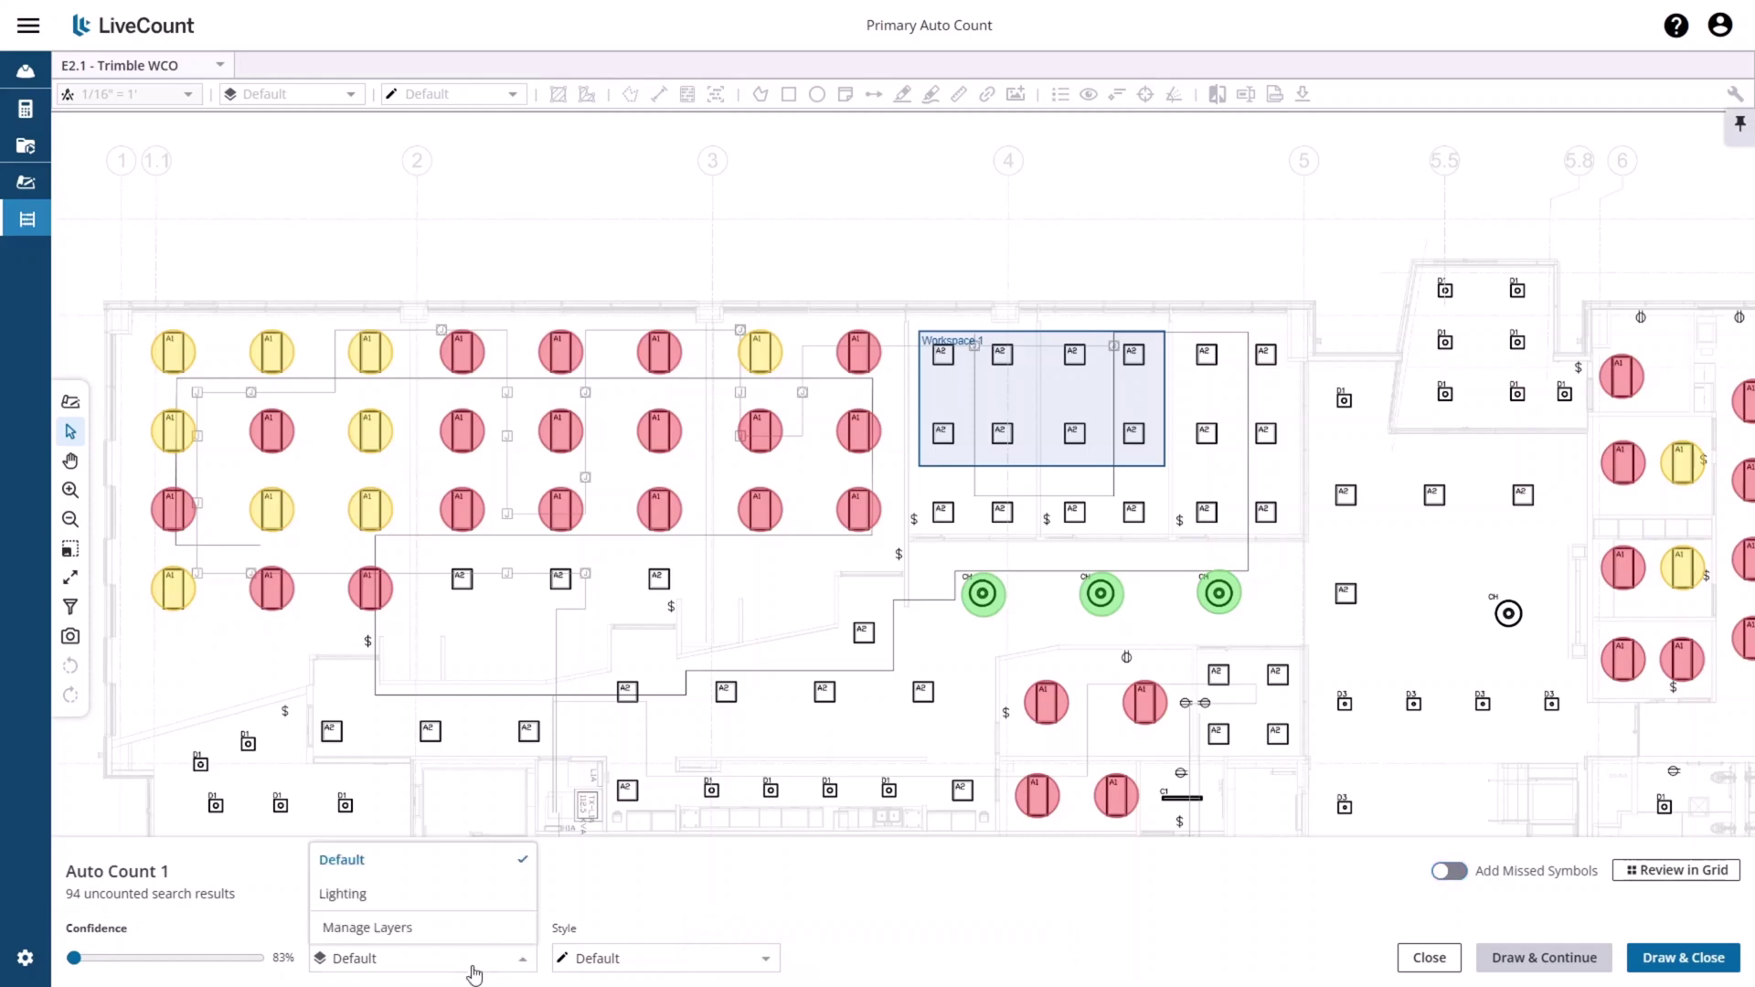
pyautogui.click(479, 897)
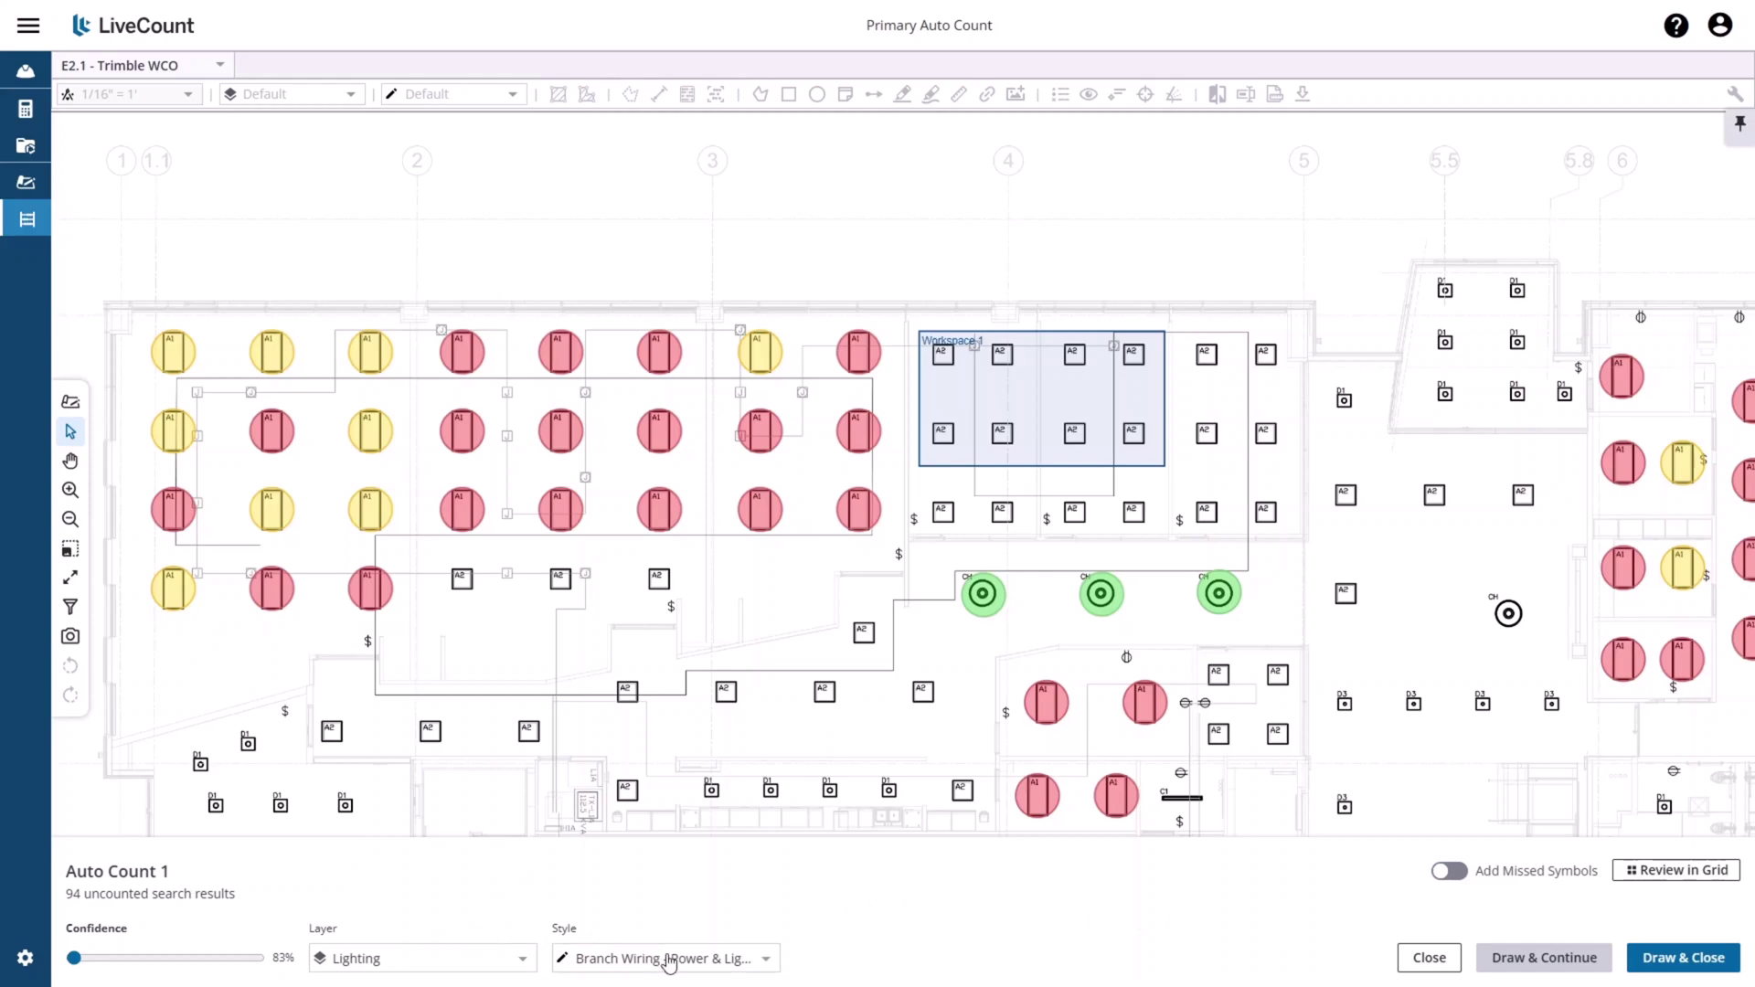
# Draw the remaining results with Draw & Close, then delete the Auto Count 1 search
pyautogui.click(1706, 970)
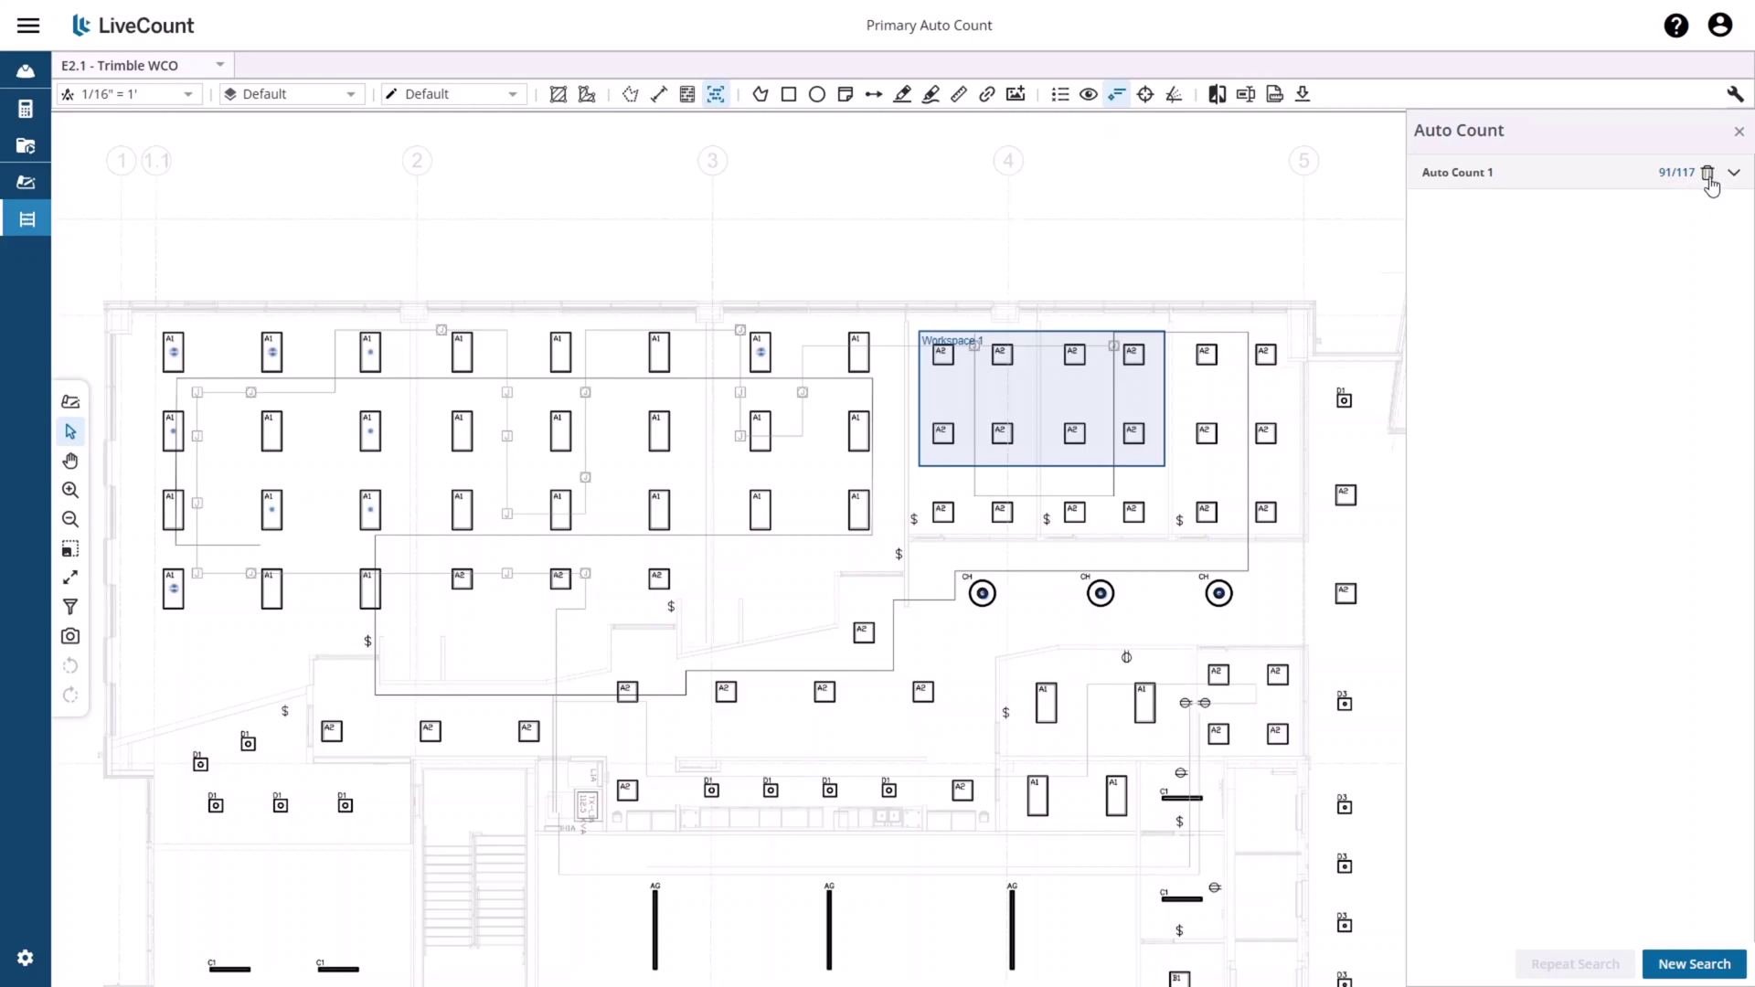
pyautogui.click(1706, 179)
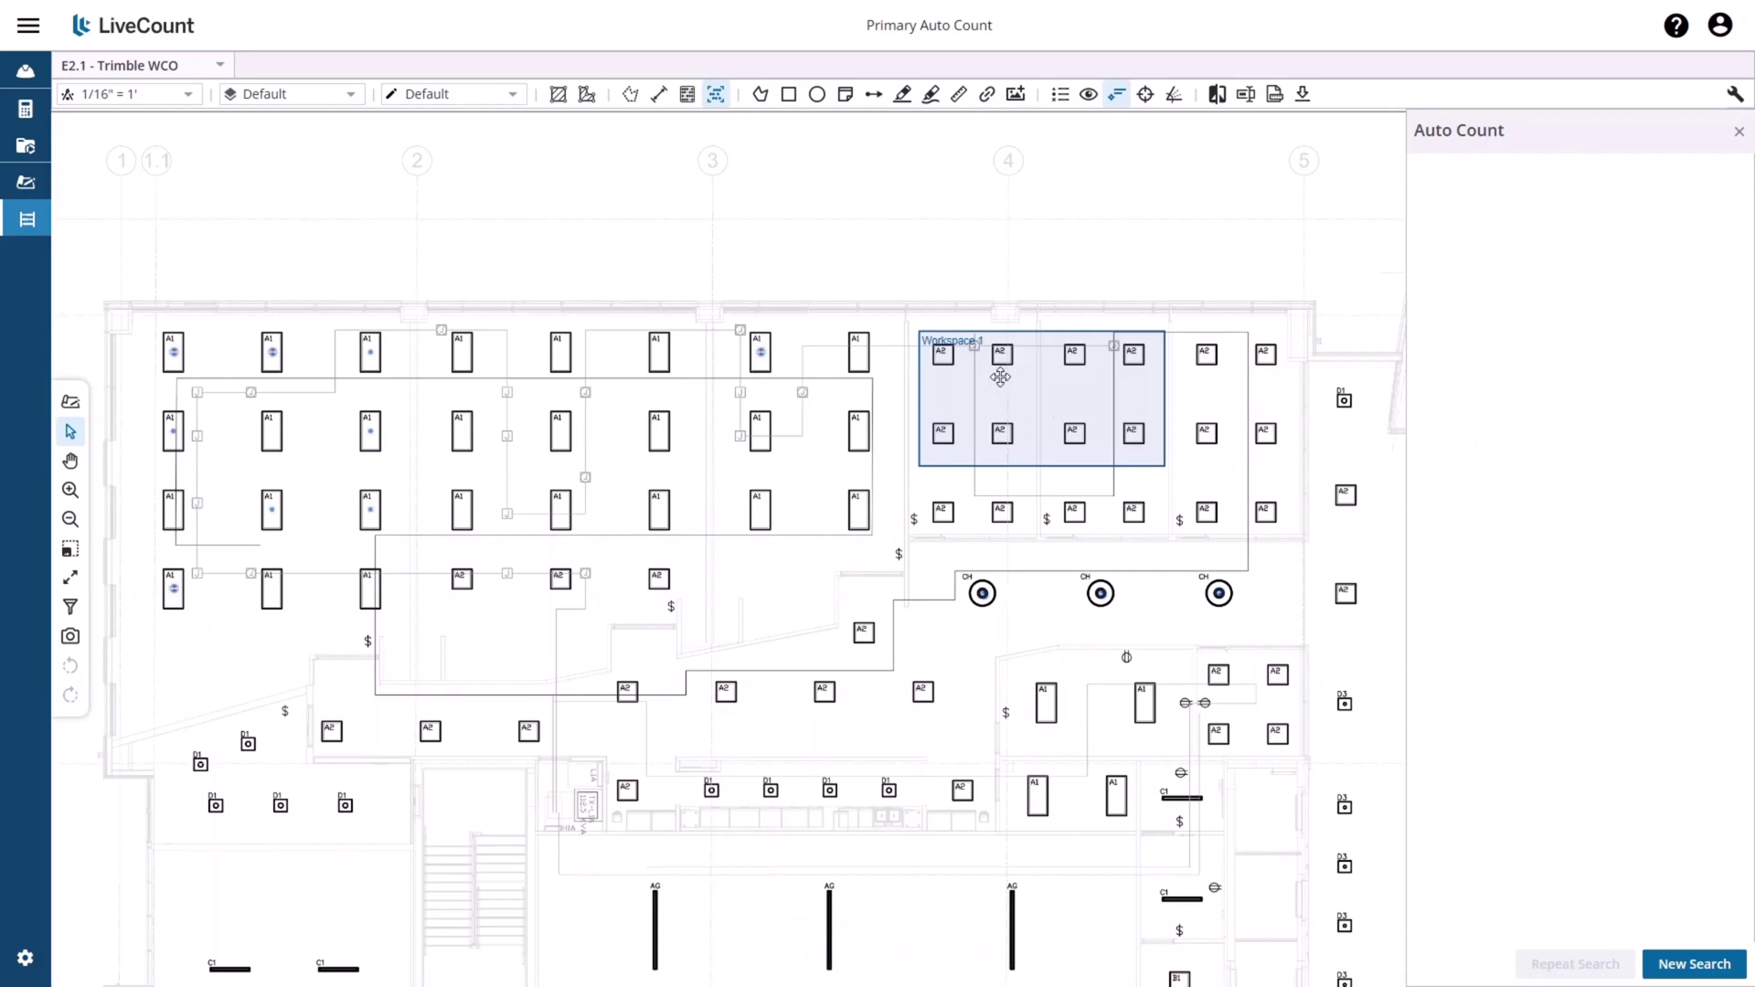
# Zoom in and pan the plan so Workspace 1 with its eight A2 symbols is centered
pyautogui.scroll(3, 1000, 377)
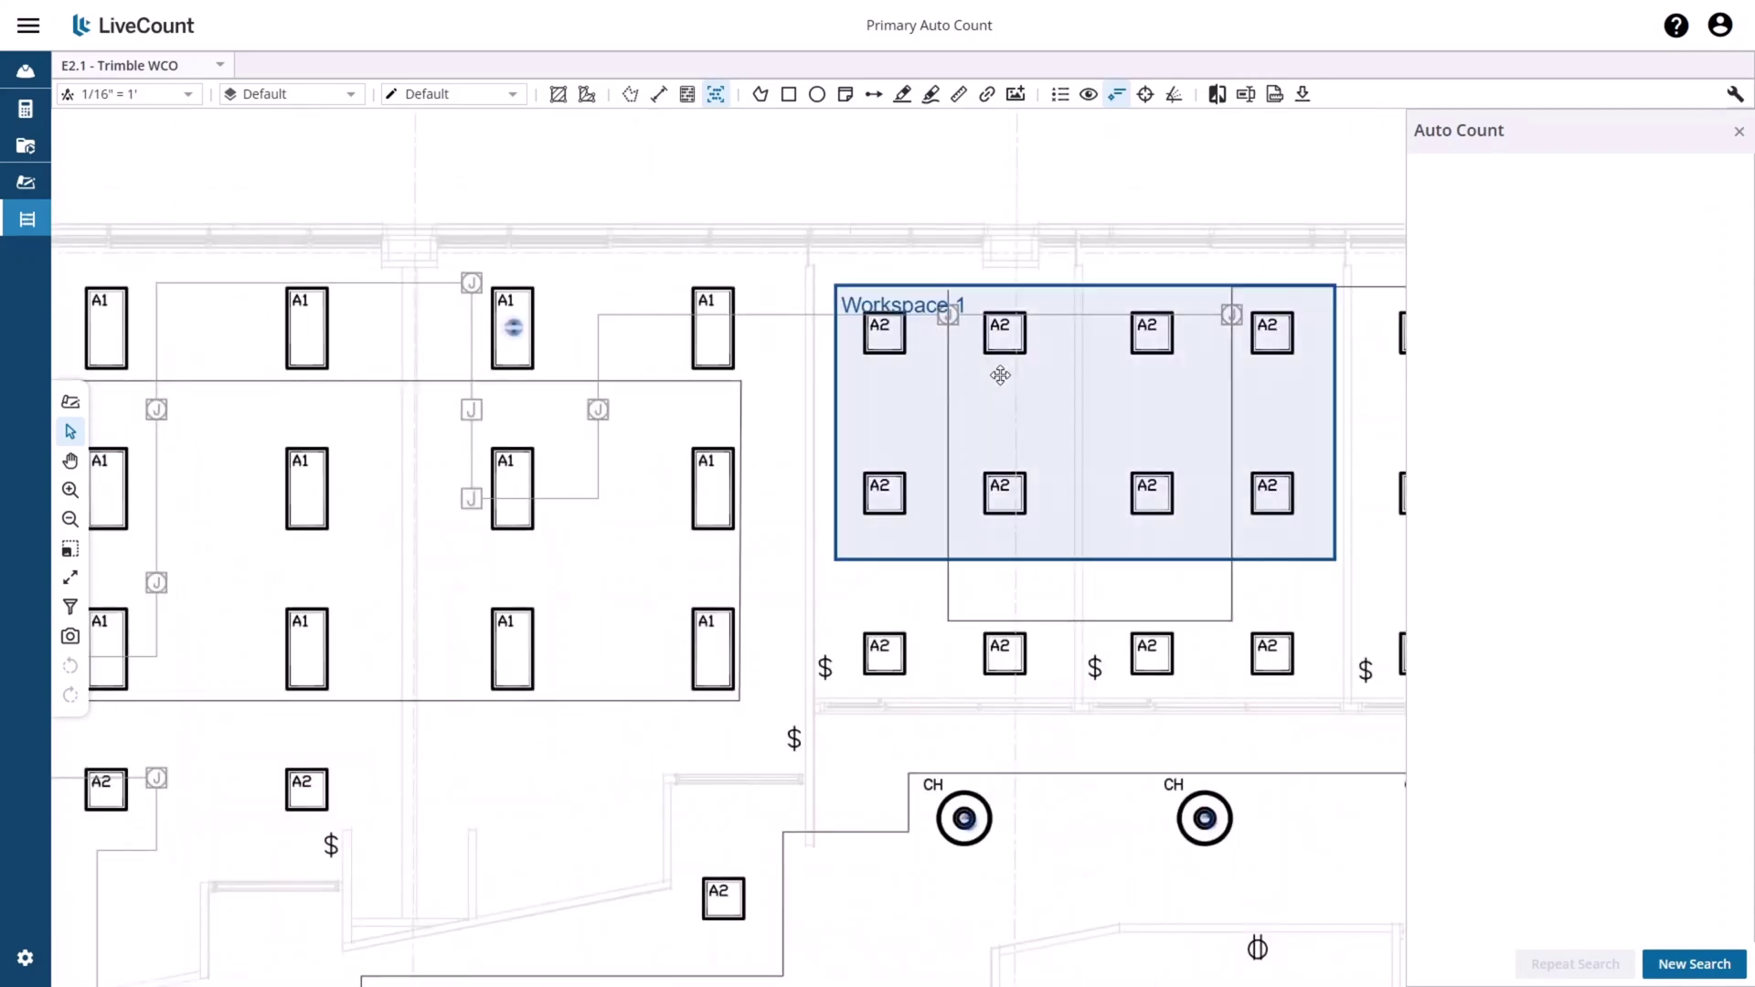
pyautogui.moveTo(1000, 375)
pyautogui.mouseDown()
pyautogui.moveTo(892, 359)
pyautogui.moveTo(771, 370)
pyautogui.mouseUp()
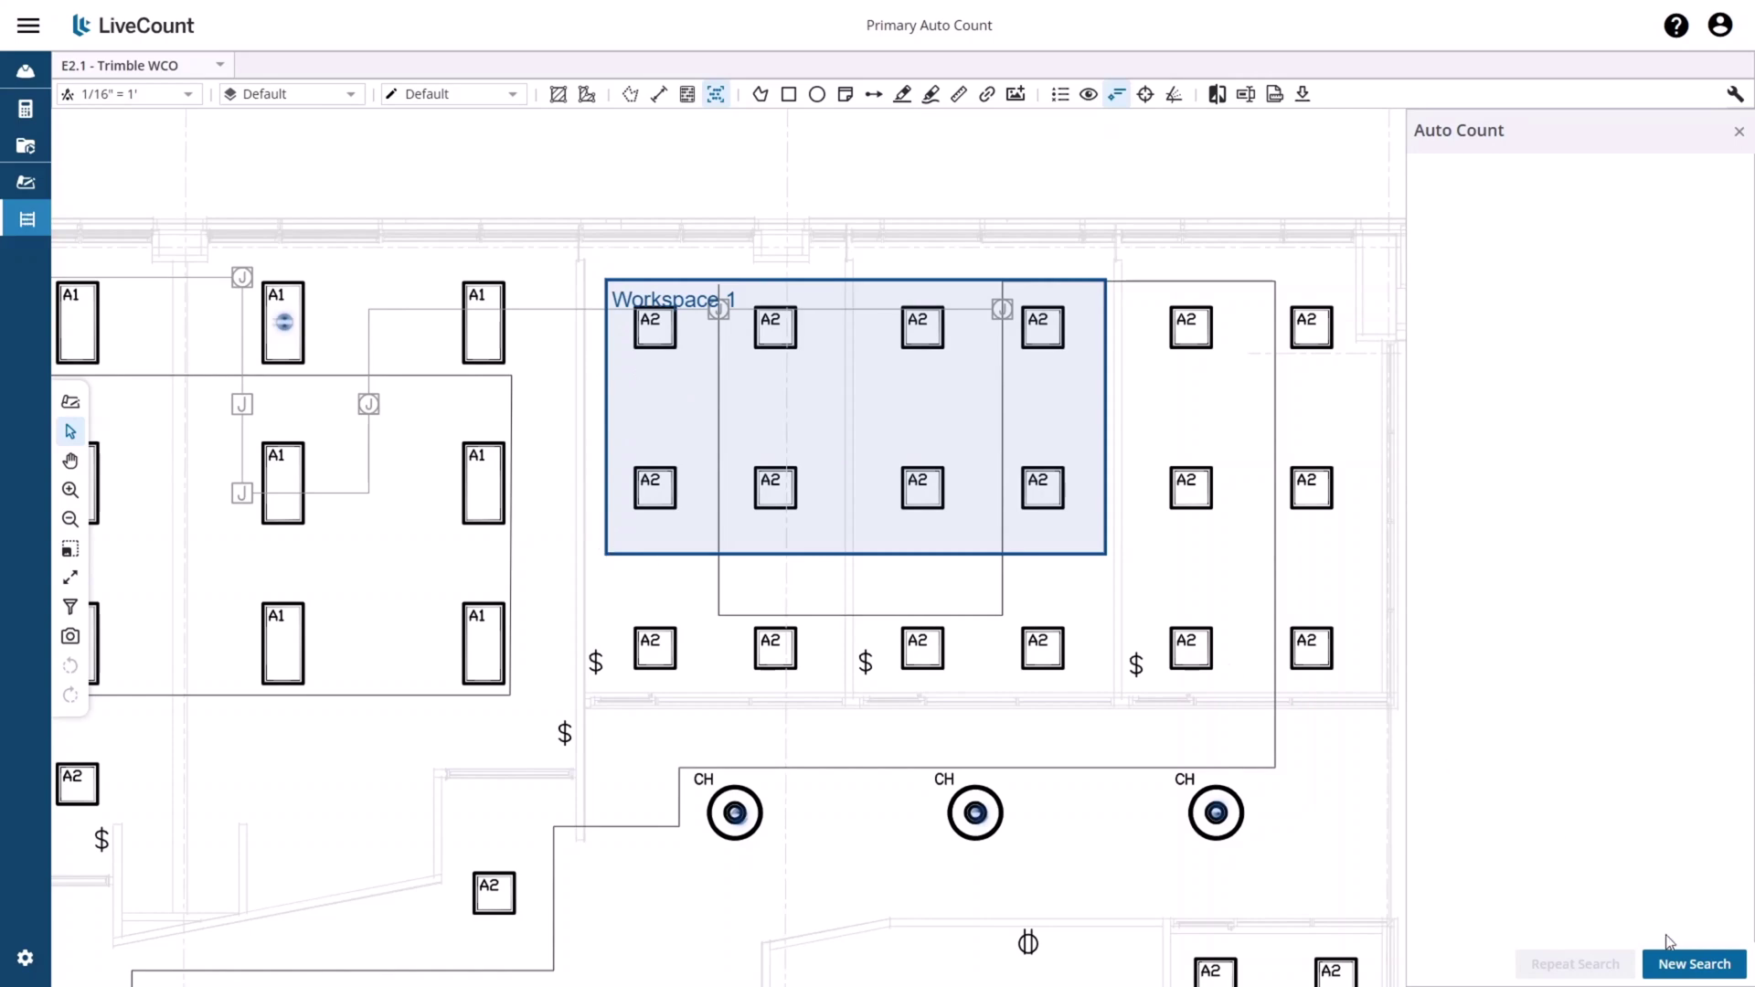
# Start a new search sampling one A2 symbol, named 'A2', limited to the workspace
pyautogui.click(1690, 964)
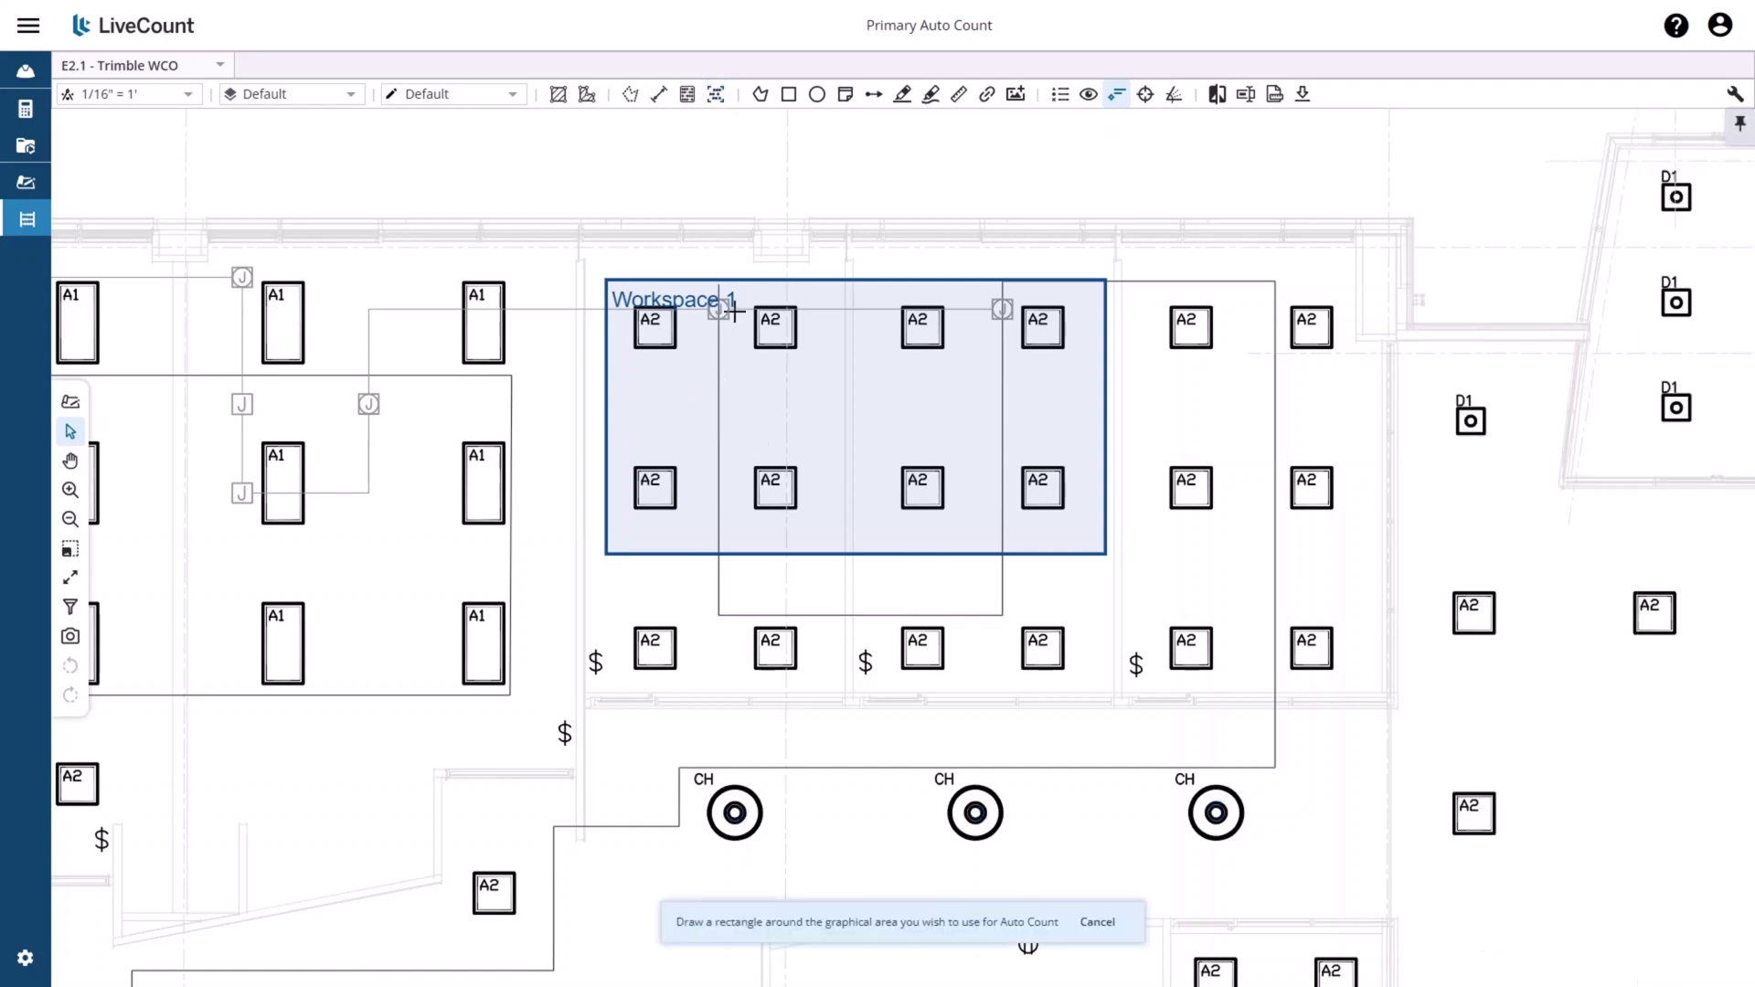
pyautogui.moveTo(751, 308); pyautogui.dragTo(799, 353)
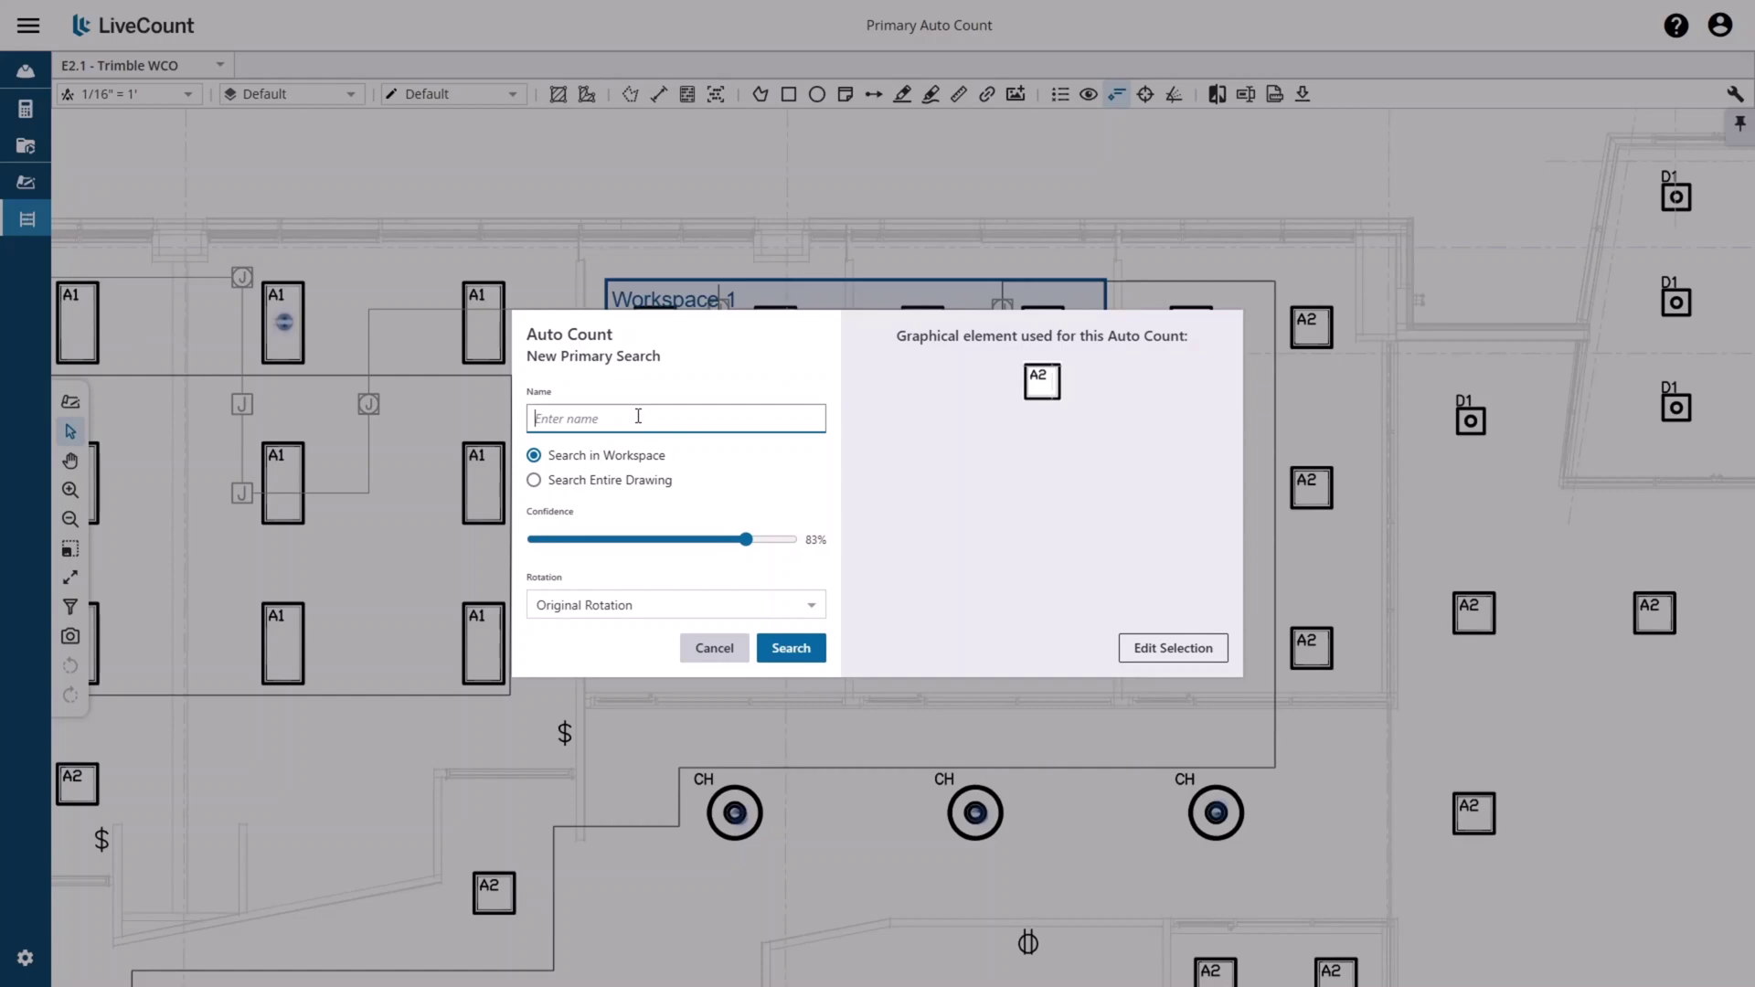
pyautogui.write('A2')
# Run the A2 search within Workspace 1
pyautogui.click(799, 656)
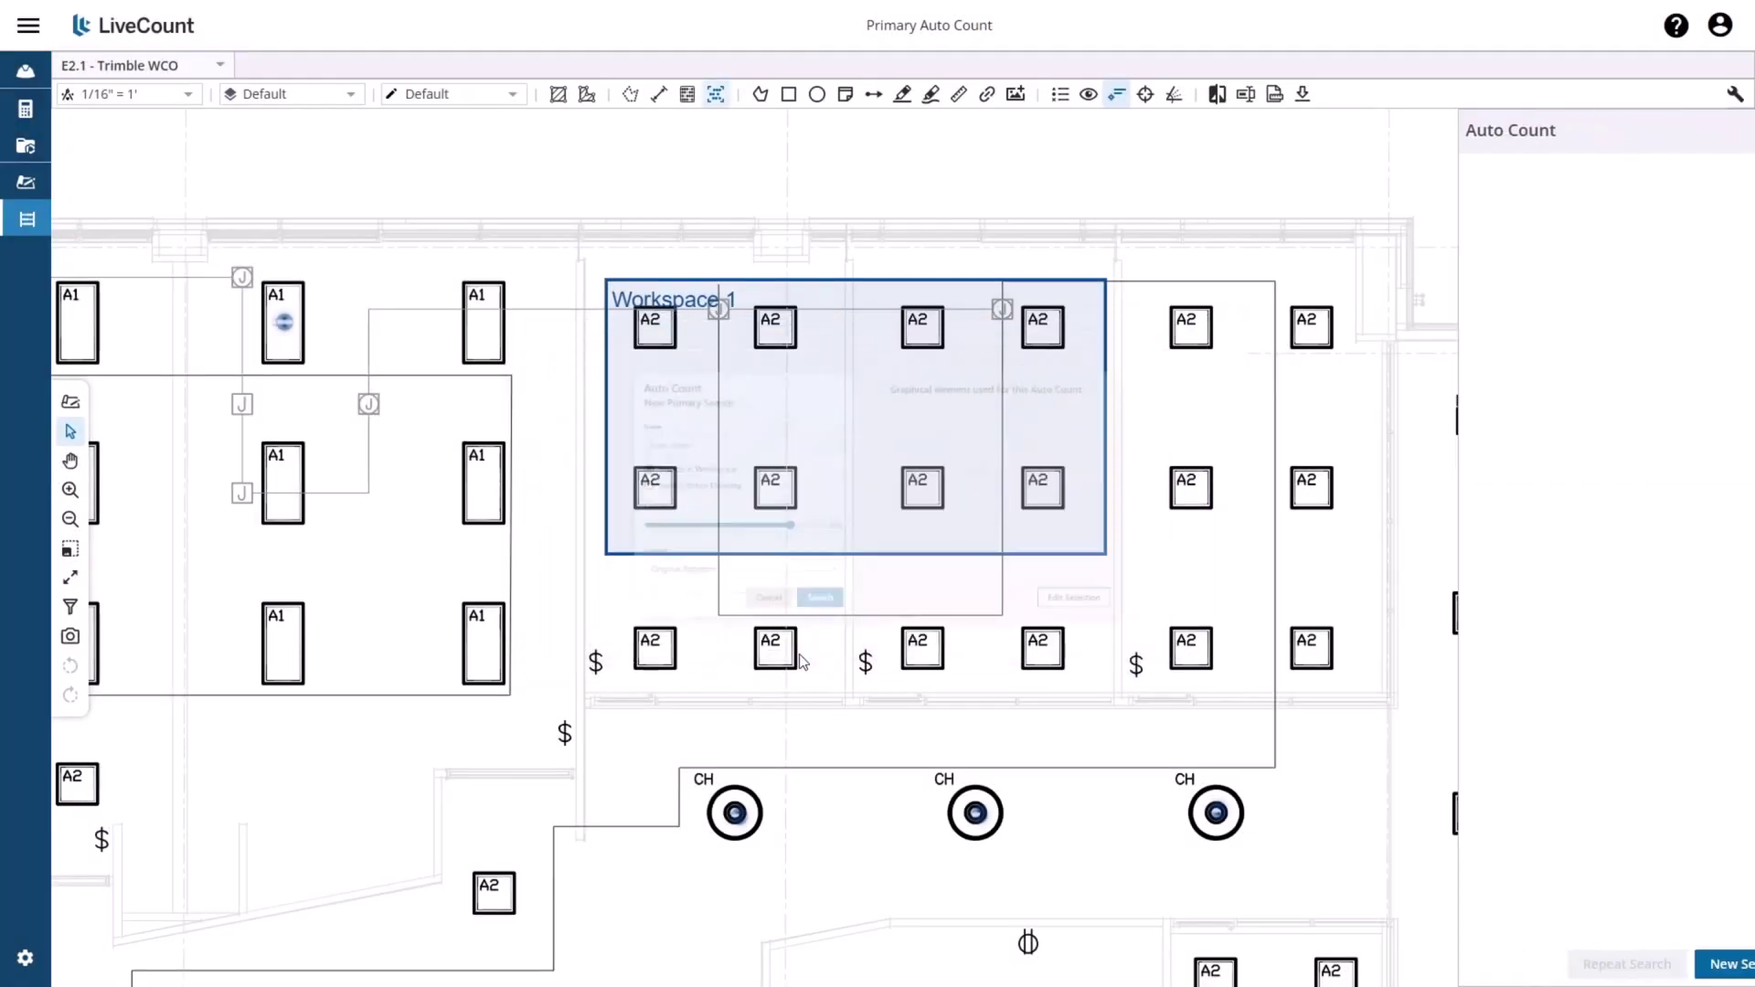